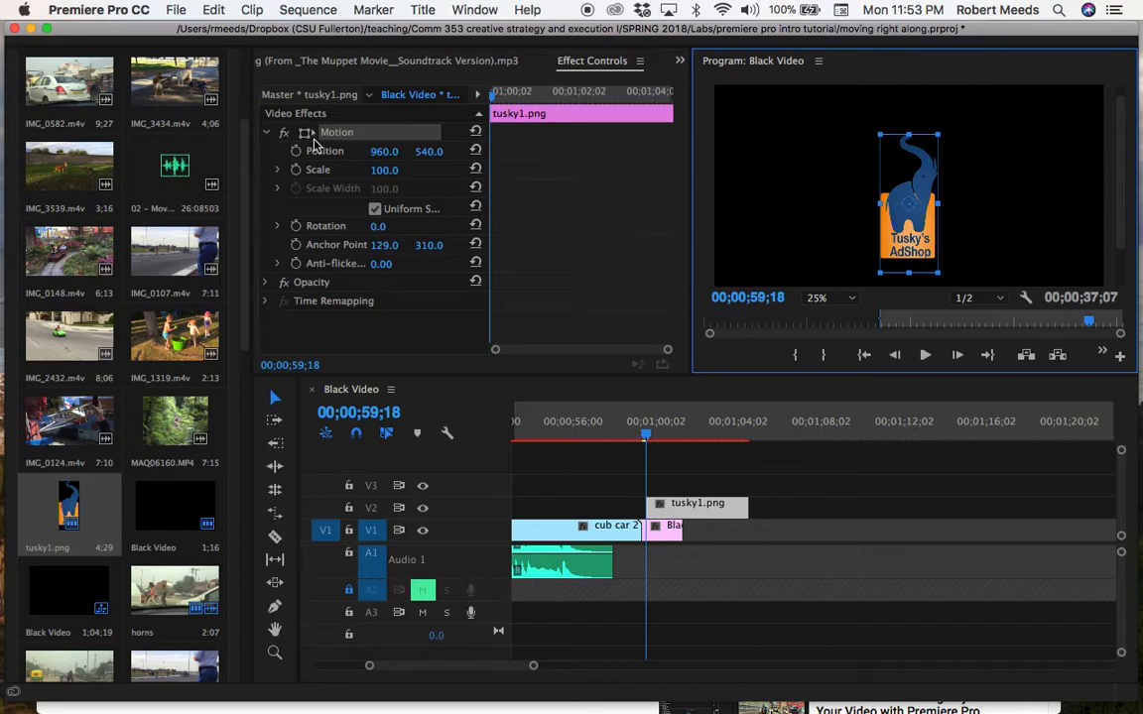
# Turn on keyframe animation for the Scale and Position of the tusky1.png clip at 00;00;59;18.
pyautogui.click(266, 133)
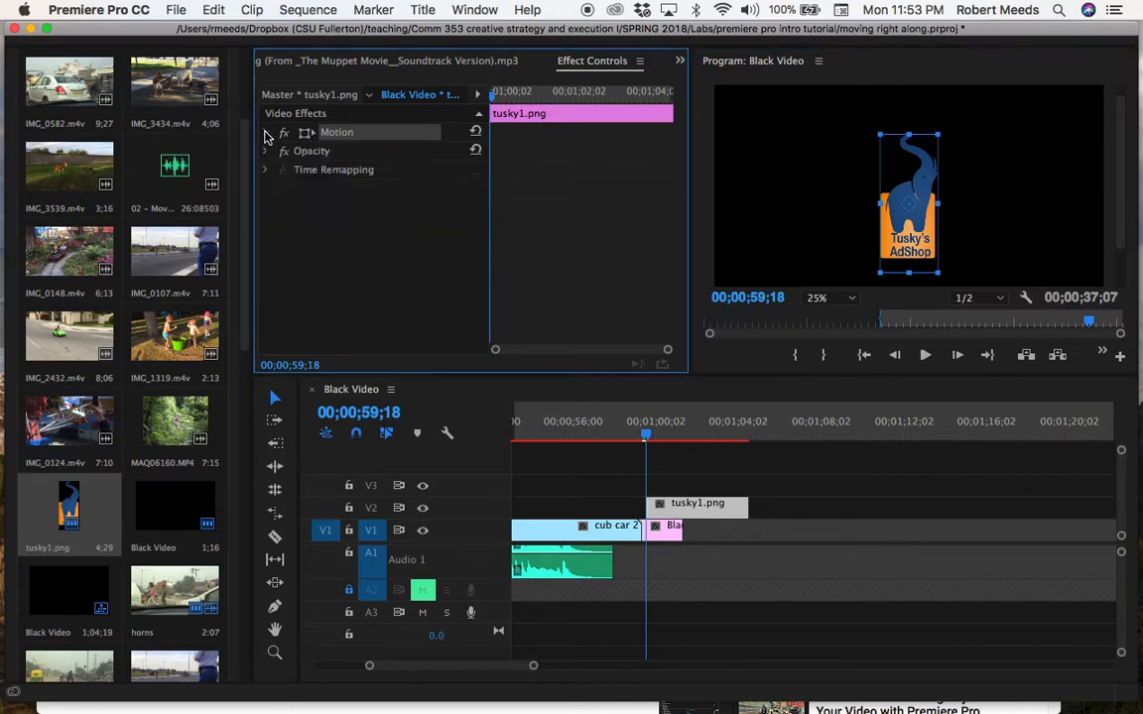
pyautogui.click(265, 134)
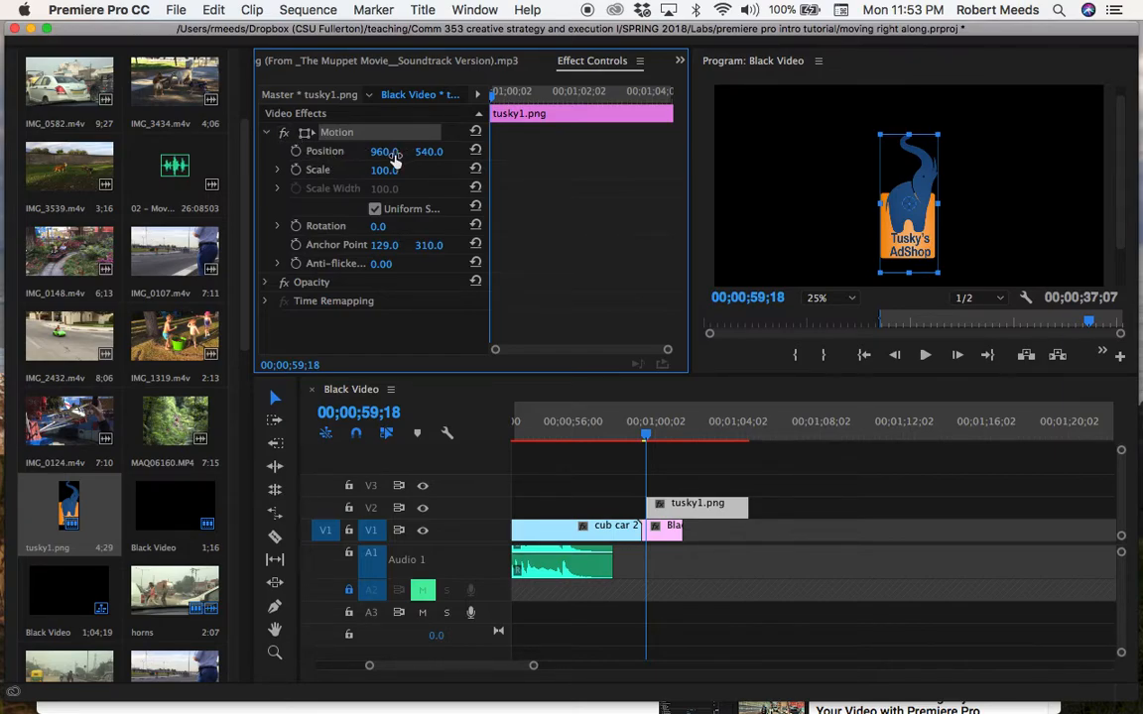
pyautogui.click(296, 170)
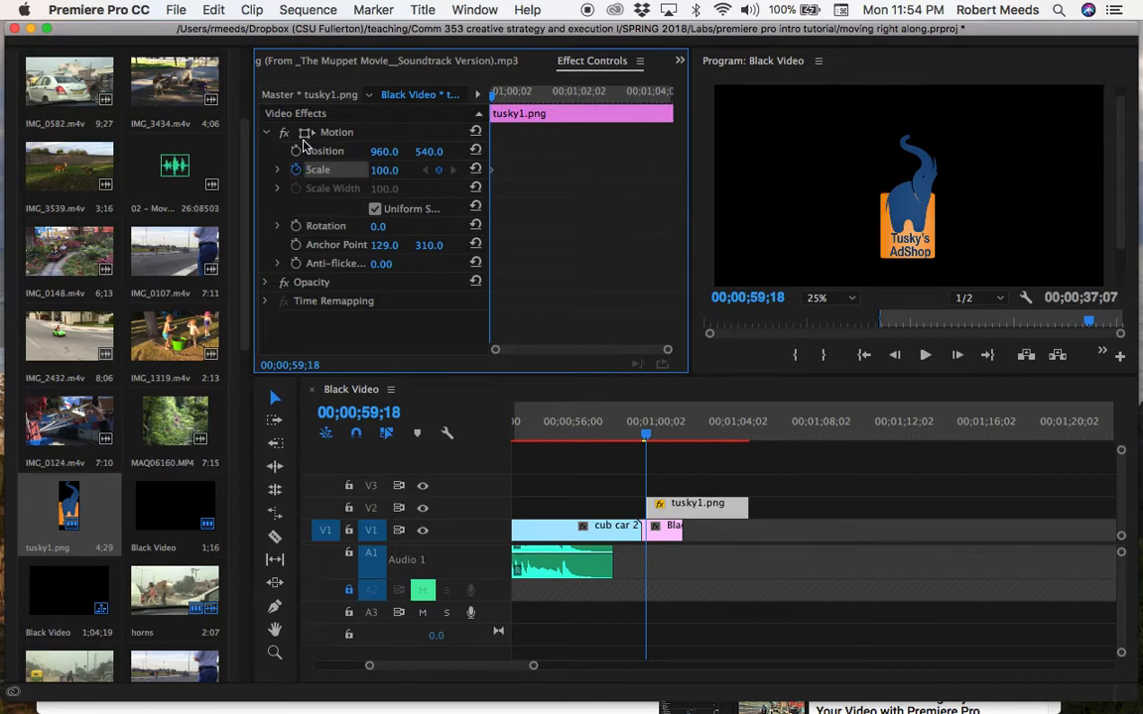
pyautogui.click(297, 151)
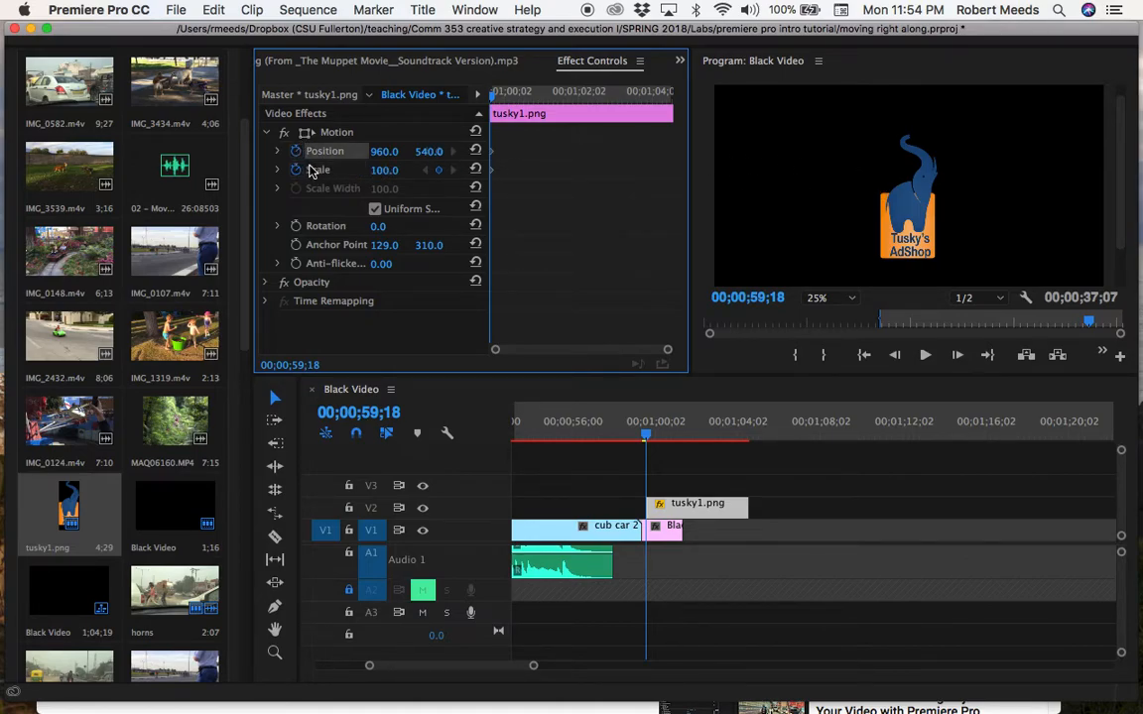
# Move the elephant logo to the left side of the frame, at about position 264, 488, and set its scale to 120.
pyautogui.click(909, 216)
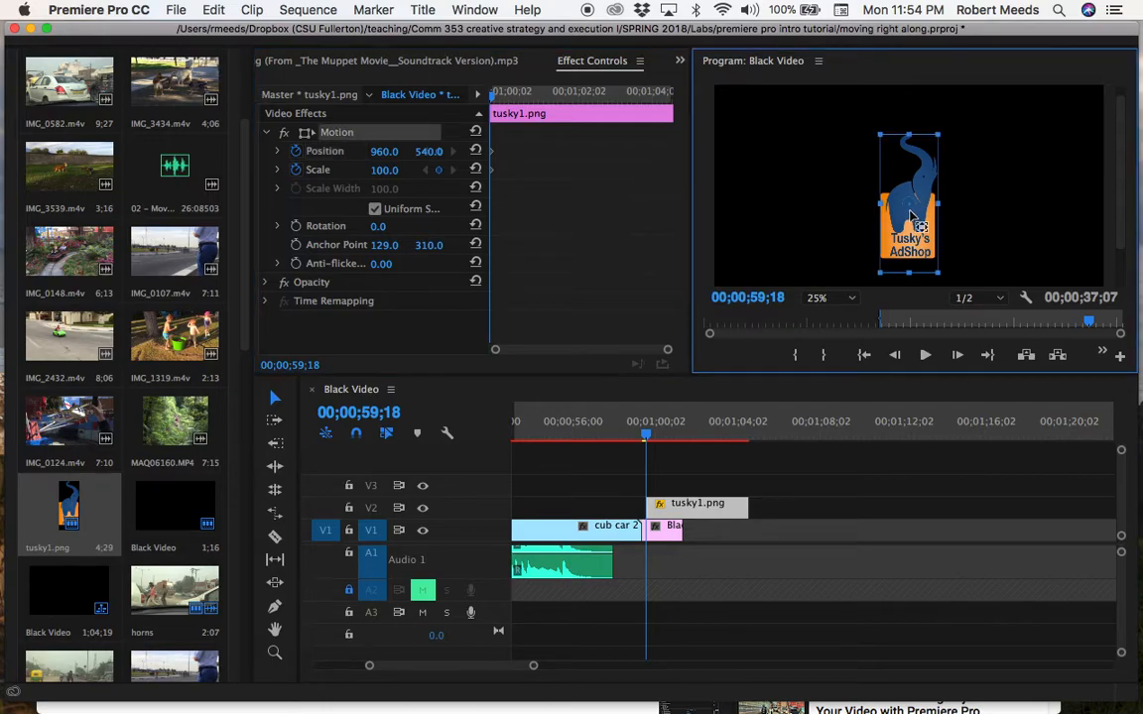
pyautogui.moveTo(909, 213); pyautogui.dragTo(767, 164)
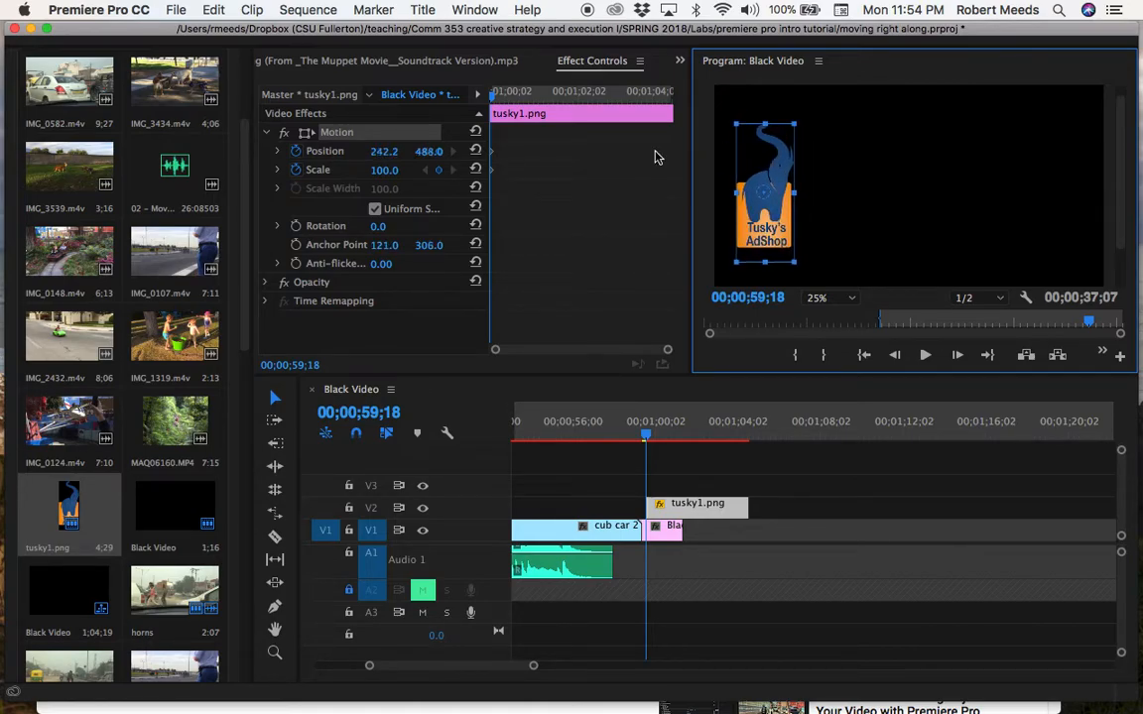
pyautogui.click(390, 171)
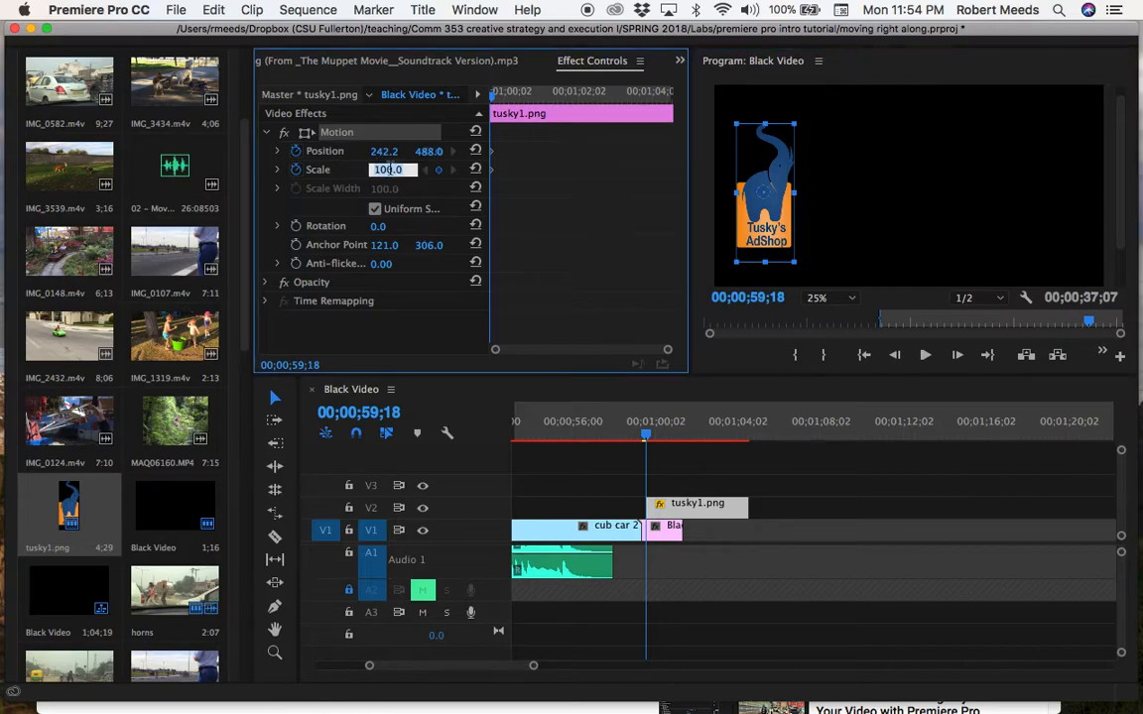
pyautogui.write('120')
pyautogui.press('Return')
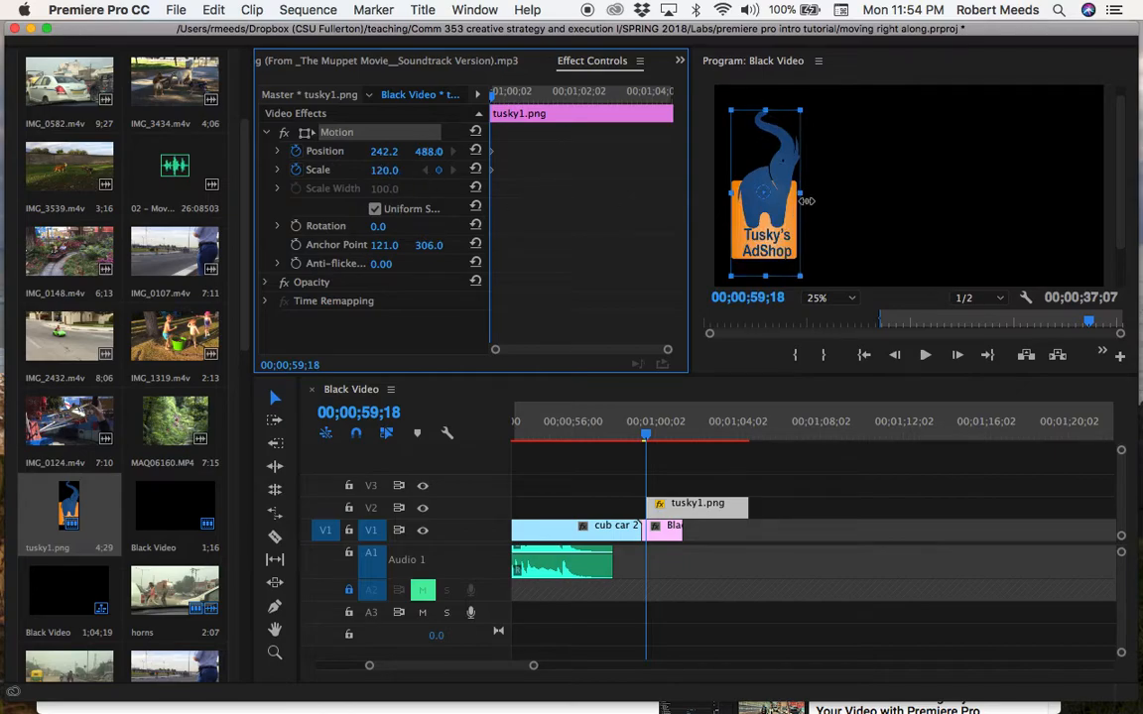
pyautogui.moveTo(759, 228); pyautogui.dragTo(784, 241)
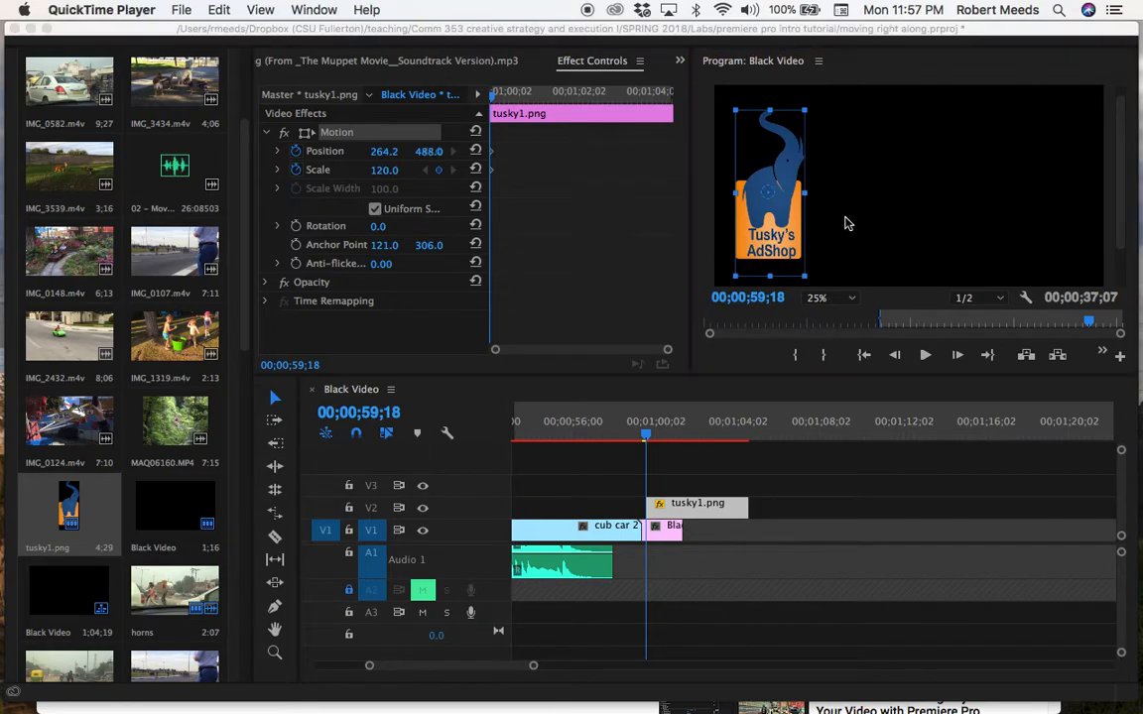
pyautogui.click(847, 223)
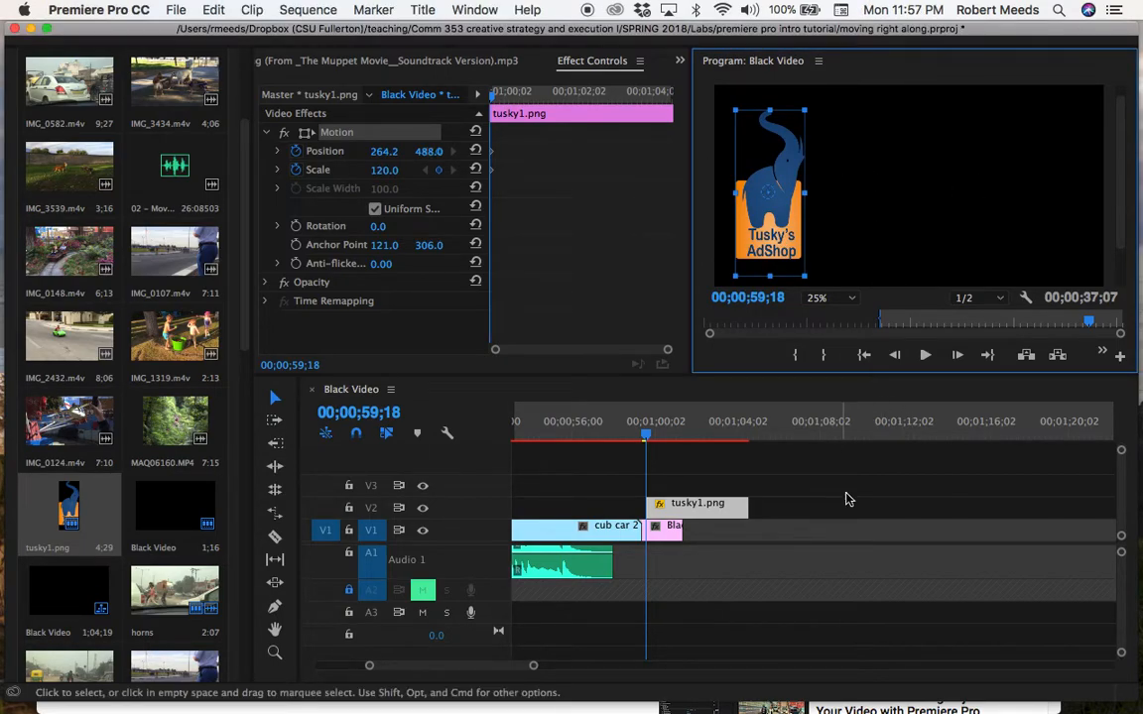
# Preview the sequence from about 00;00;58;06 through the logo clip.
pyautogui.click(655, 465)
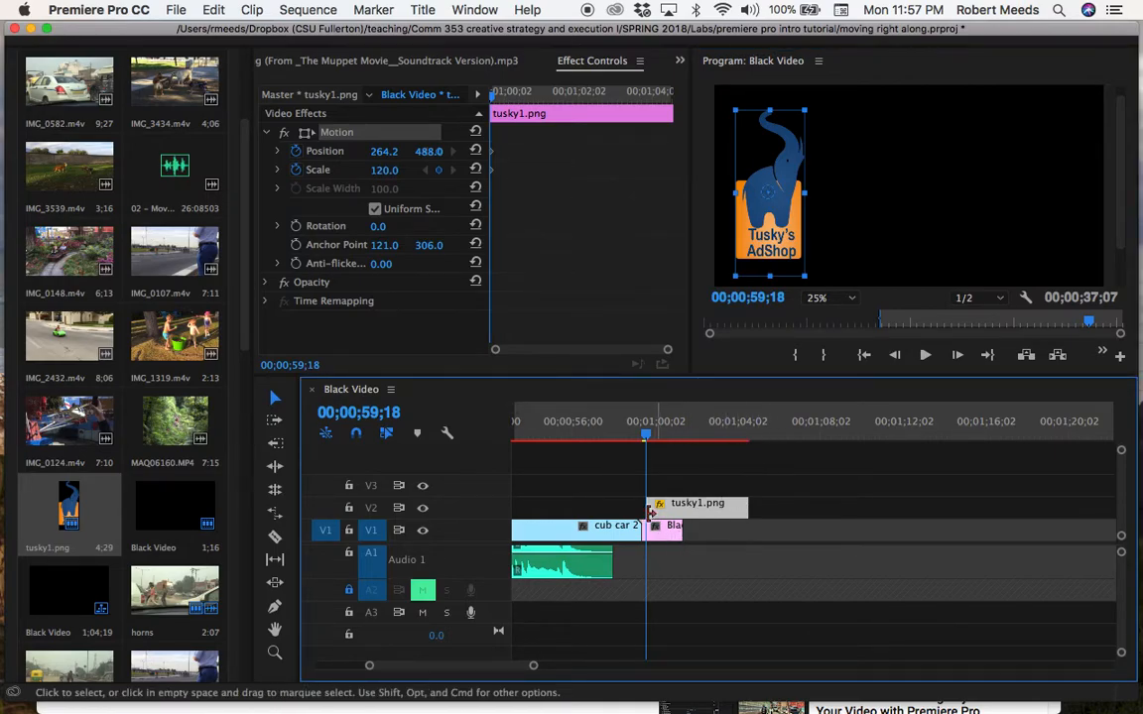
pyautogui.click(559, 468)
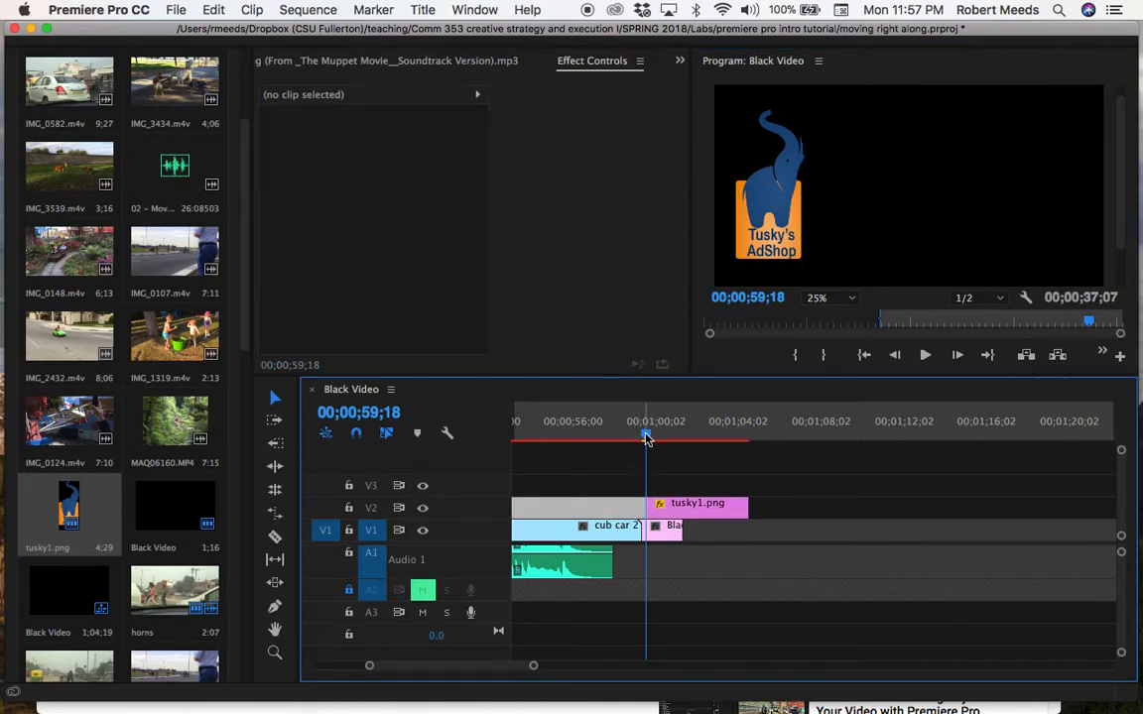
pyautogui.click(642, 437)
pyautogui.moveTo(642, 437); pyautogui.dragTo(617, 438)
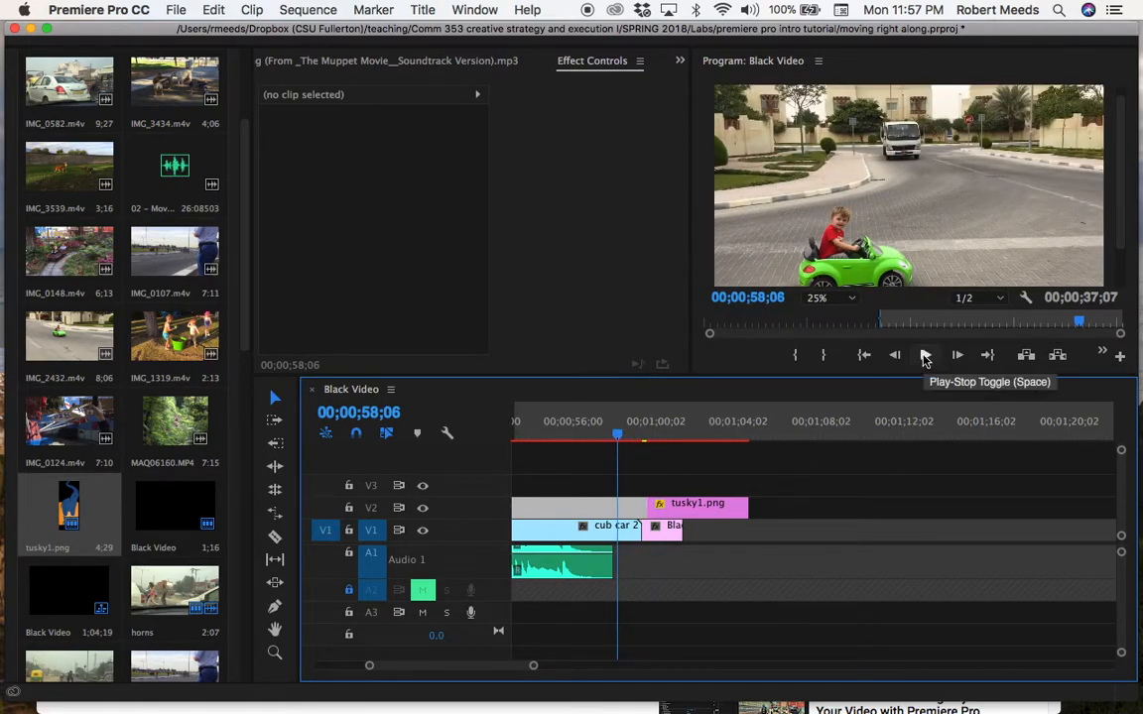
pyautogui.click(925, 356)
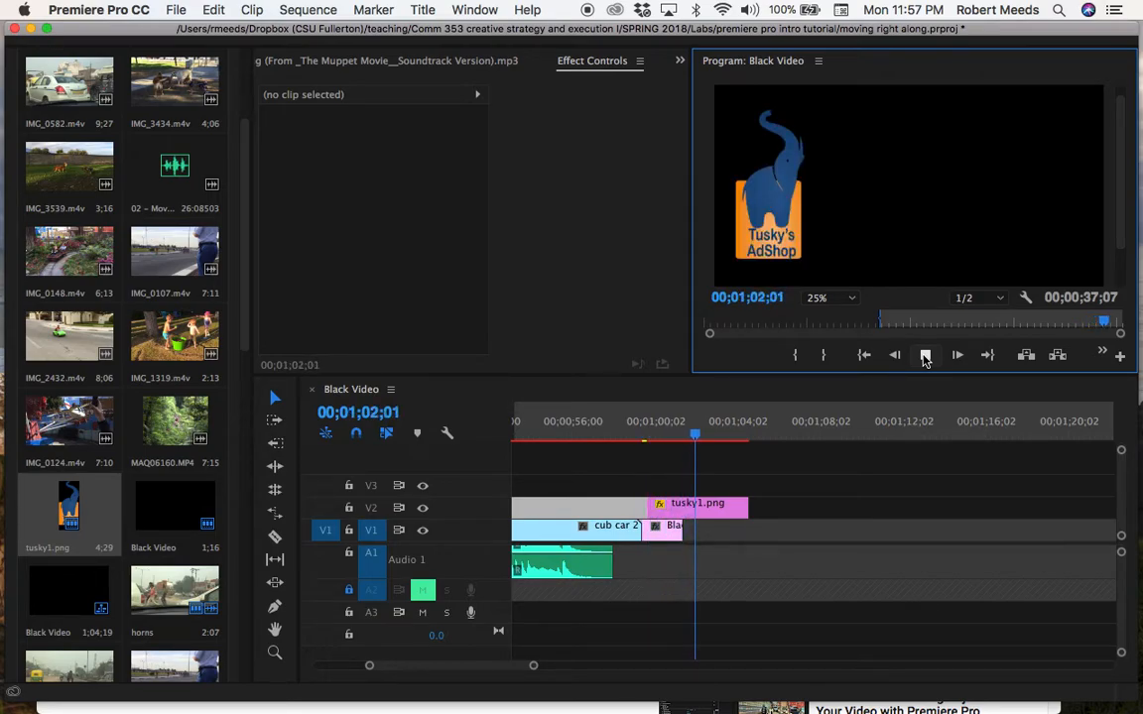
pyautogui.click(924, 356)
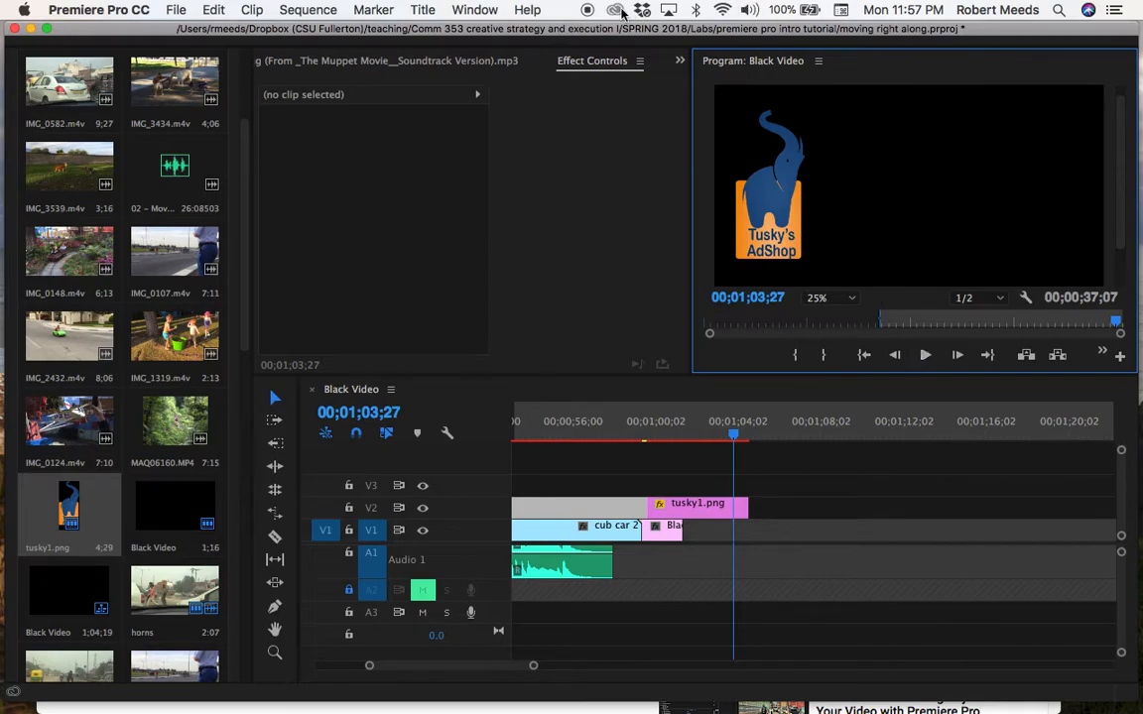
# Trim the end of the tusky1.png clip to the end of the black video clip and set the playhead to about 00;01;00;05.
pyautogui.click(757, 494)
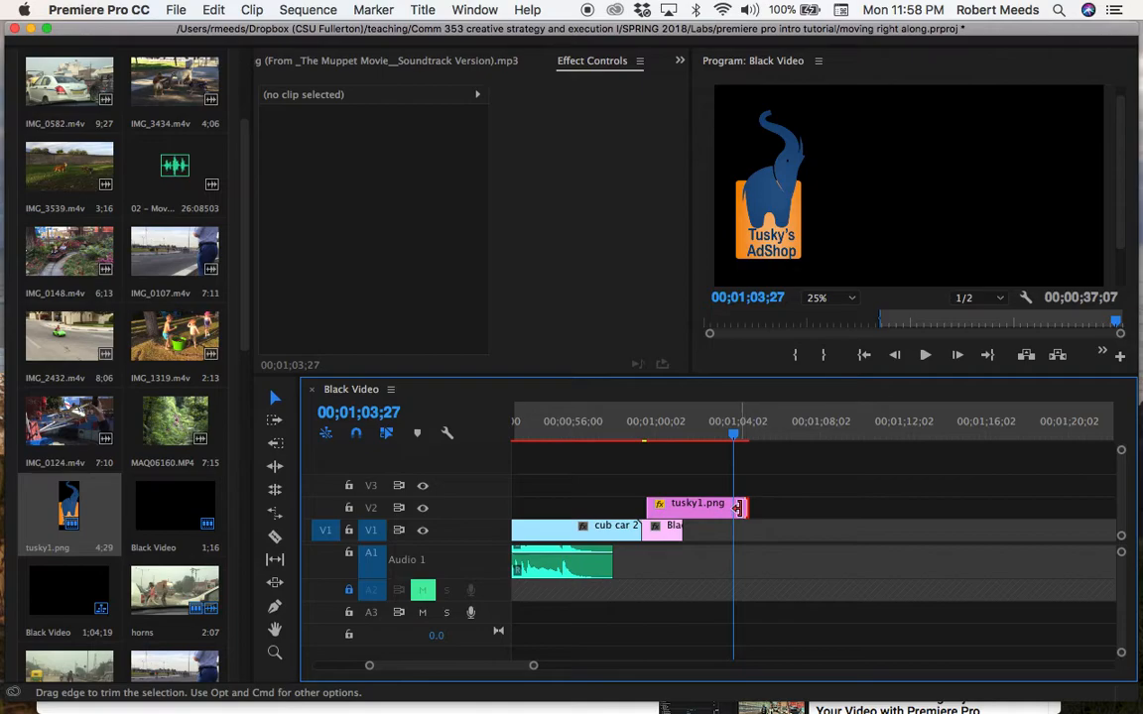
pyautogui.moveTo(743, 507); pyautogui.dragTo(683, 509)
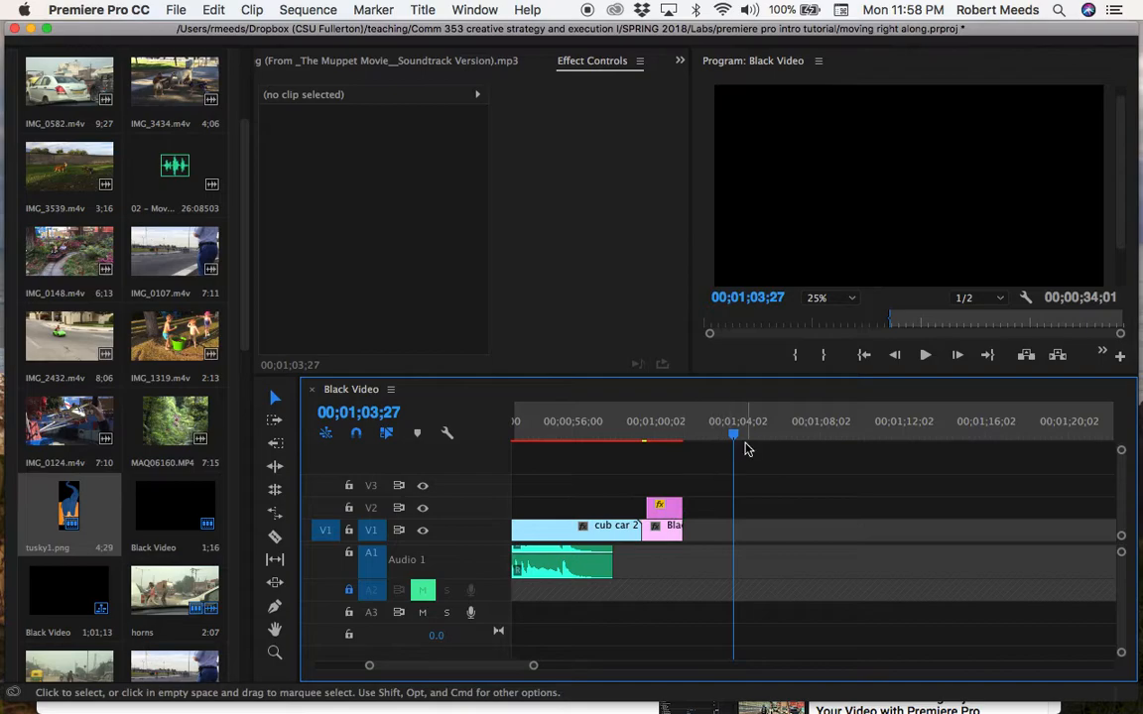
pyautogui.moveTo(735, 437); pyautogui.dragTo(660, 459)
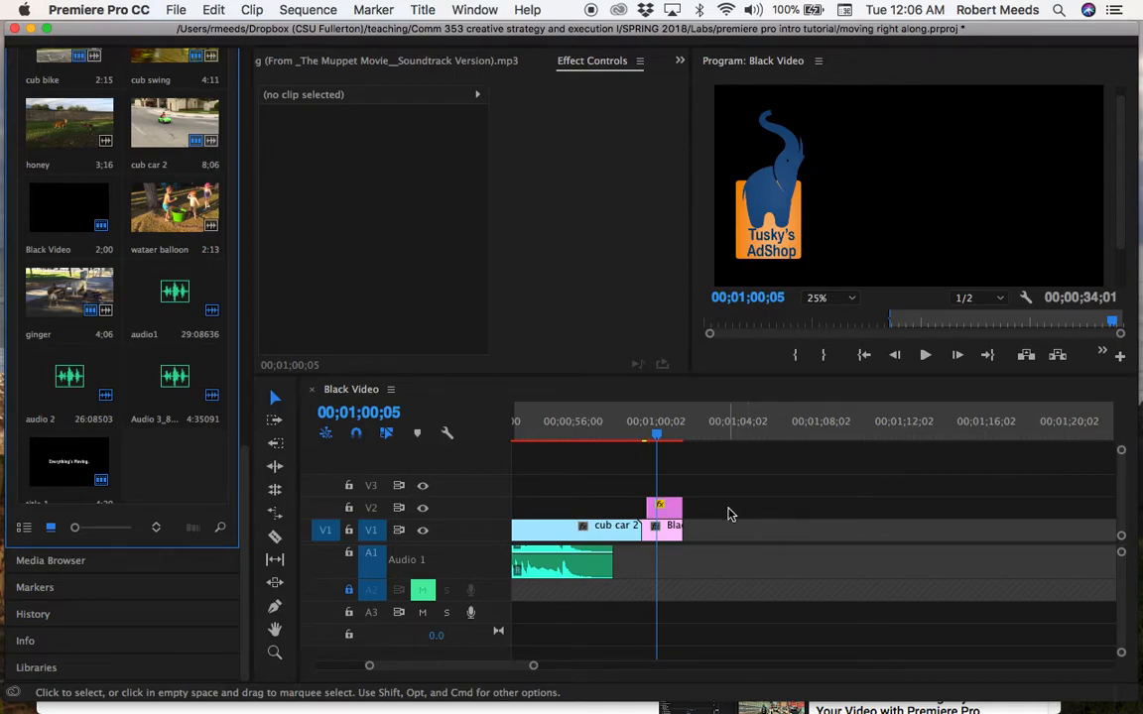
# Create a default still title, keeping the suggested name and the 1920 × 1080 video settings.
pyautogui.click(423, 11)
pyautogui.moveTo(437, 58)
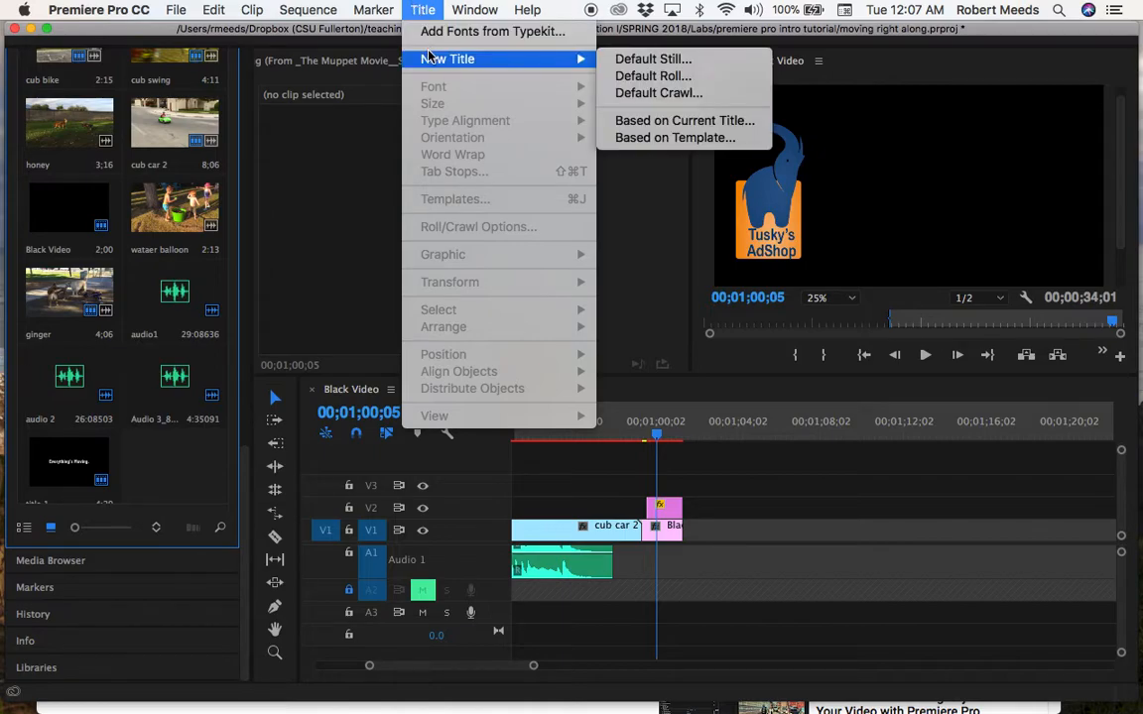
pyautogui.click(624, 59)
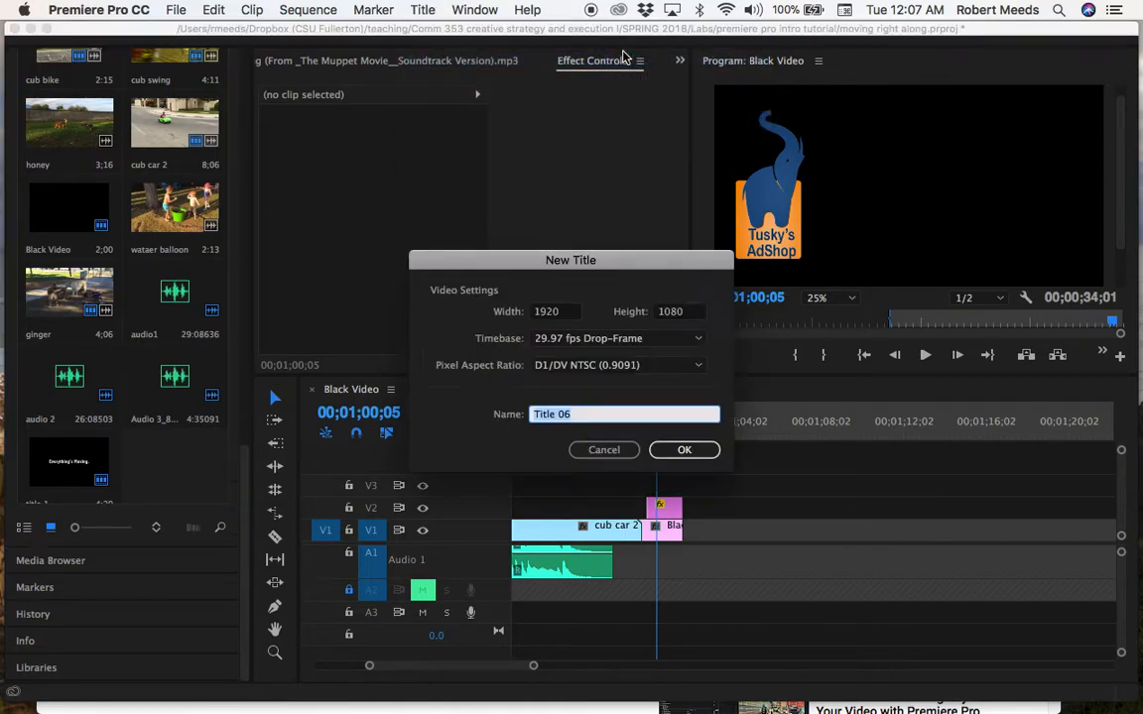
pyautogui.click(684, 450)
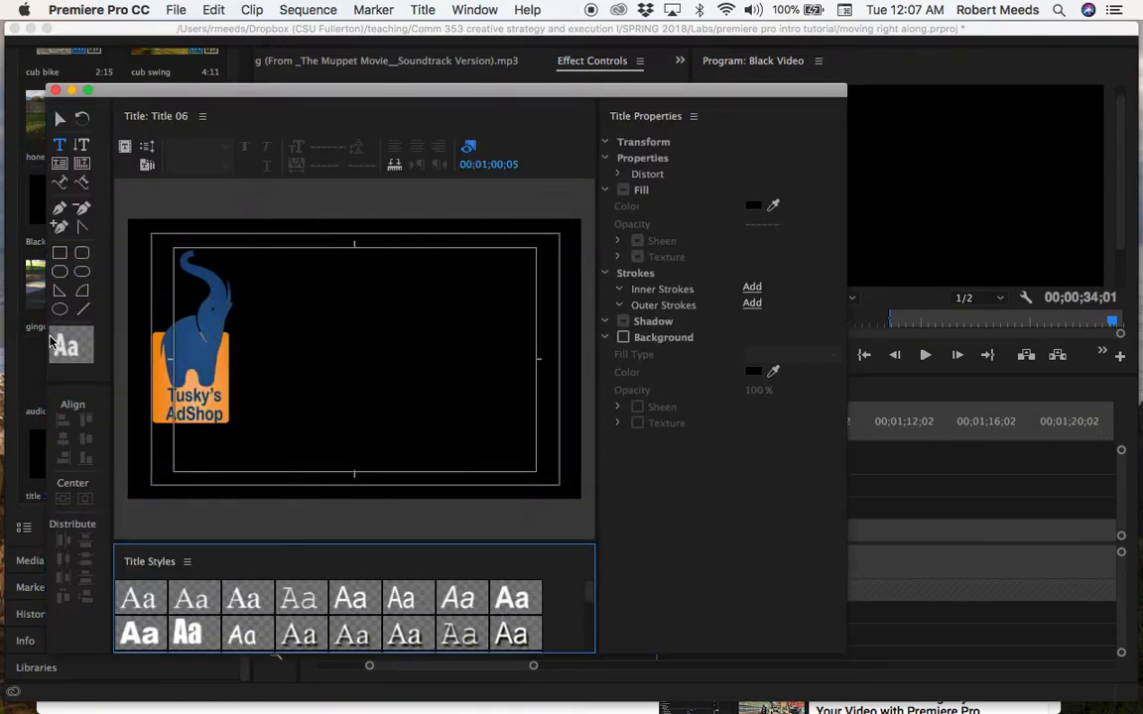
# Add the text "Get your ads in gear." beside the logo in the title.
pyautogui.click(58, 141)
pyautogui.click(259, 359)
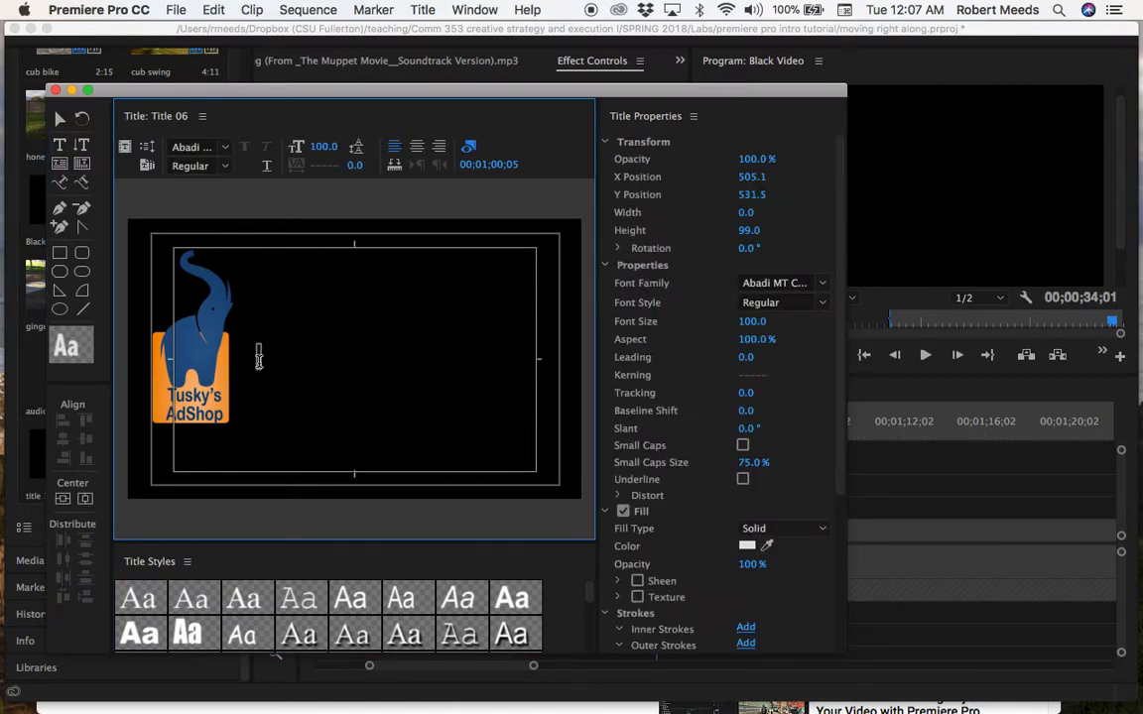
pyautogui.write('Get')
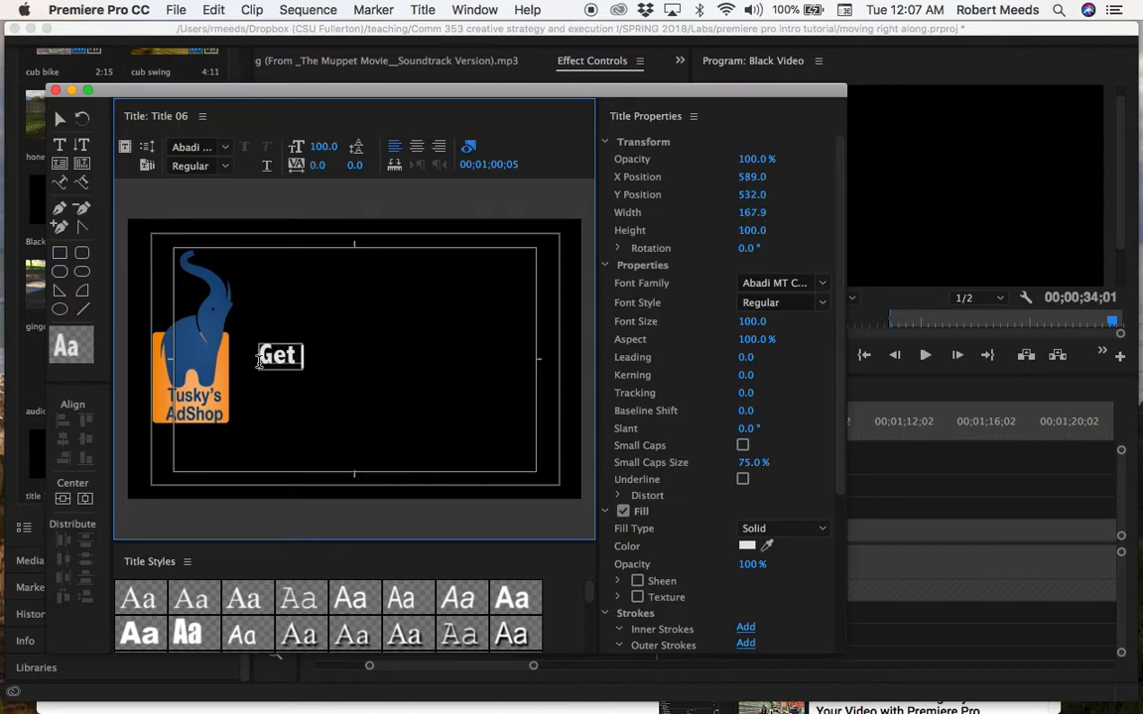
pyautogui.write(' your ads in ')
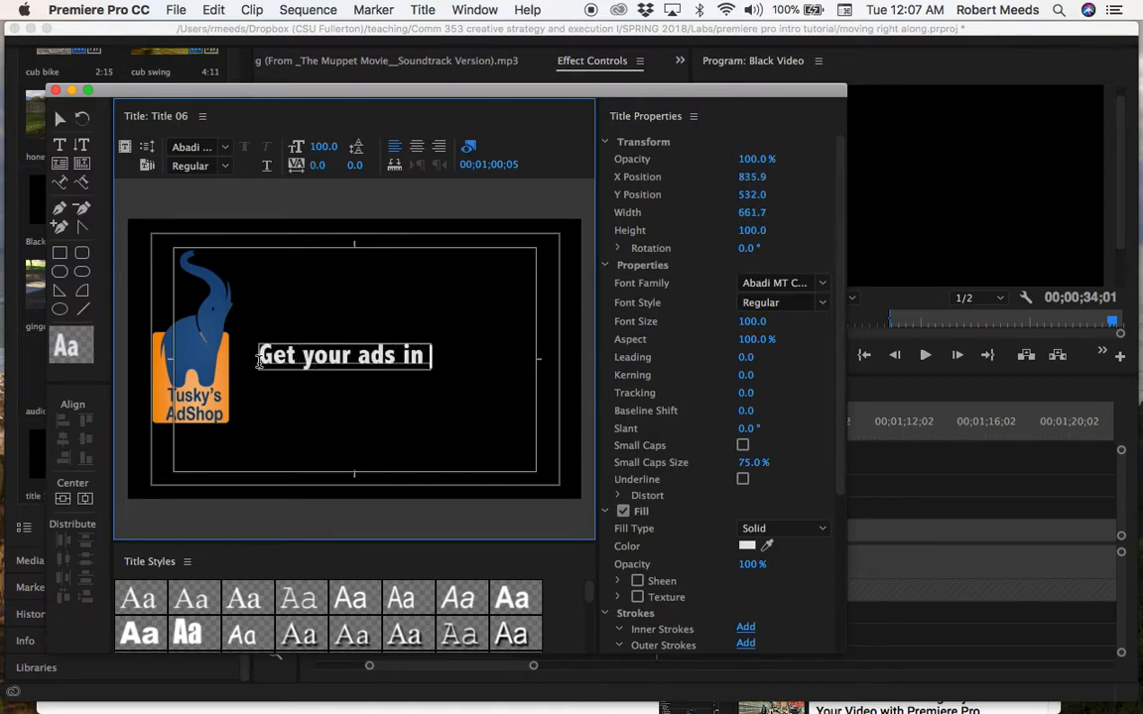
pyautogui.write('gear.')
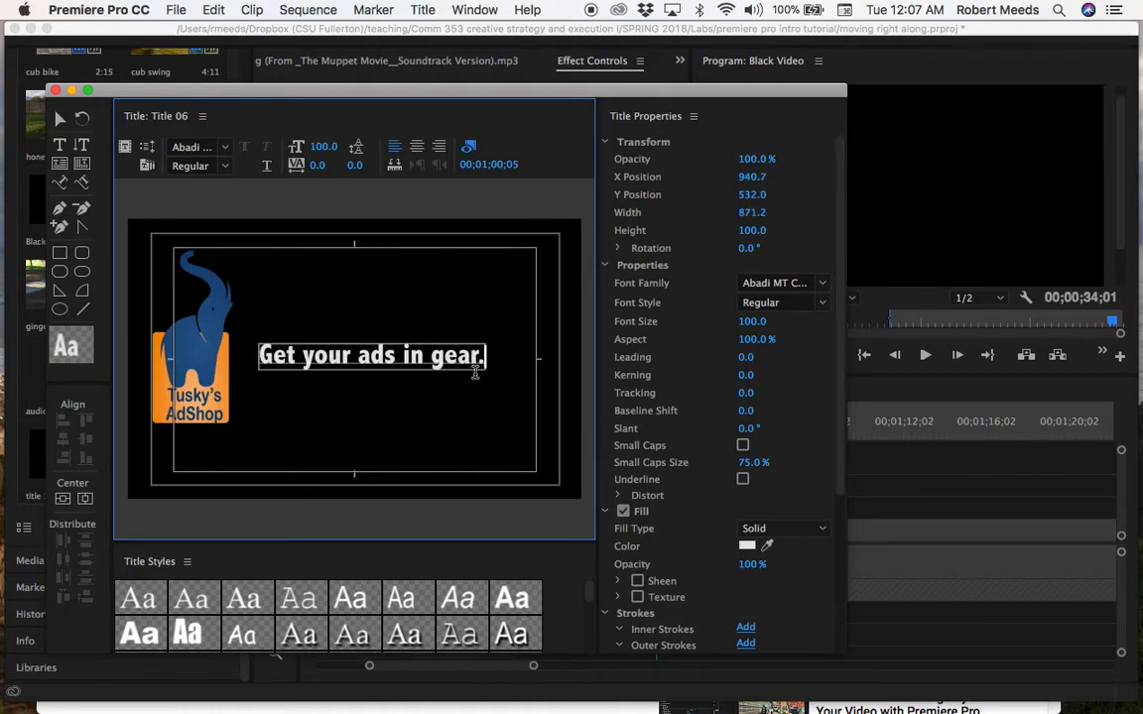
# Change the font of the whole tagline to Arial Rounded MT Bold.
pyautogui.moveTo(486, 359); pyautogui.dragTo(439, 358)
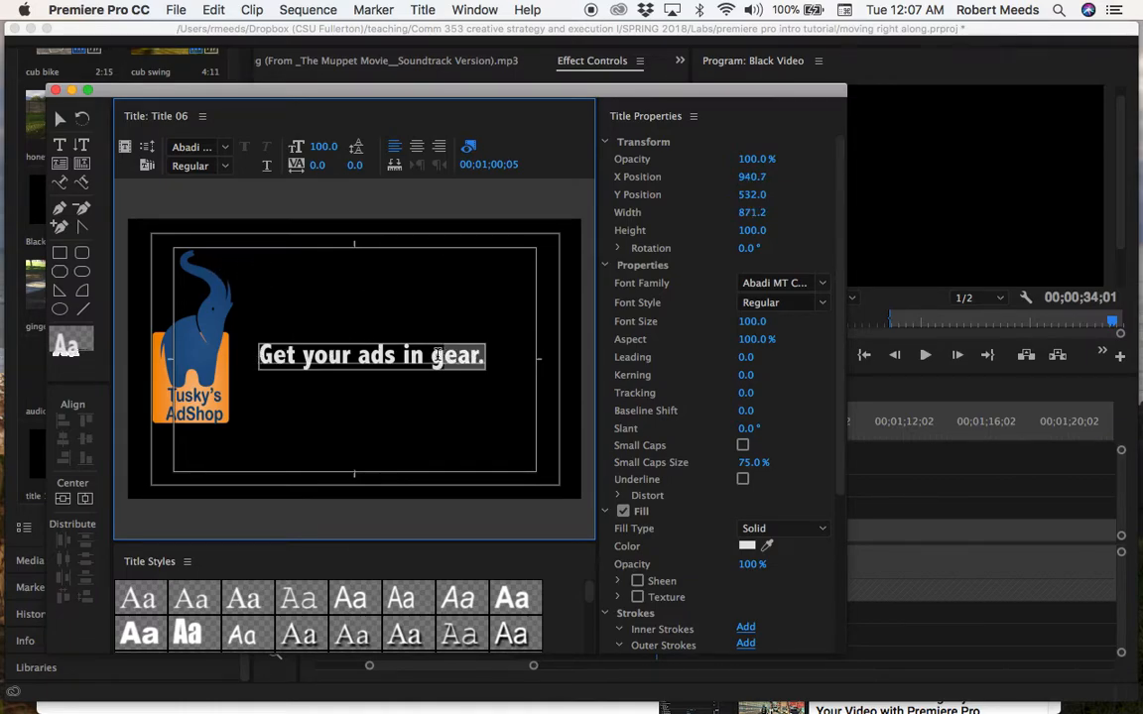
pyautogui.moveTo(293, 343); pyautogui.dragTo(262, 355)
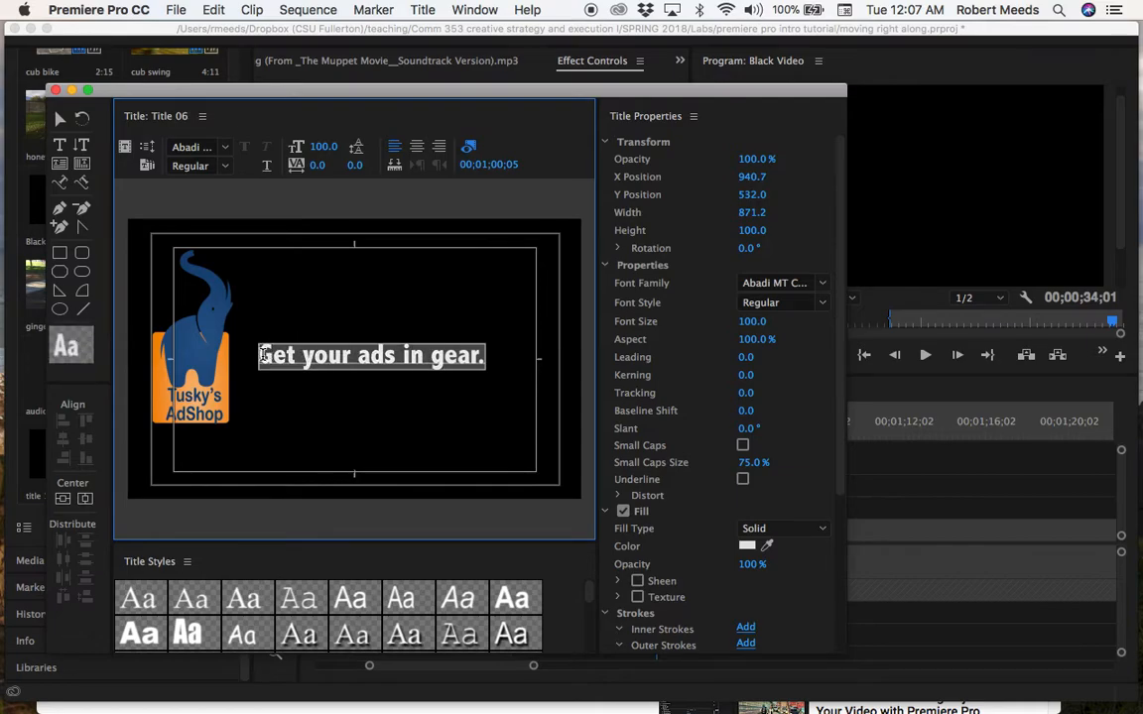
pyautogui.click(227, 149)
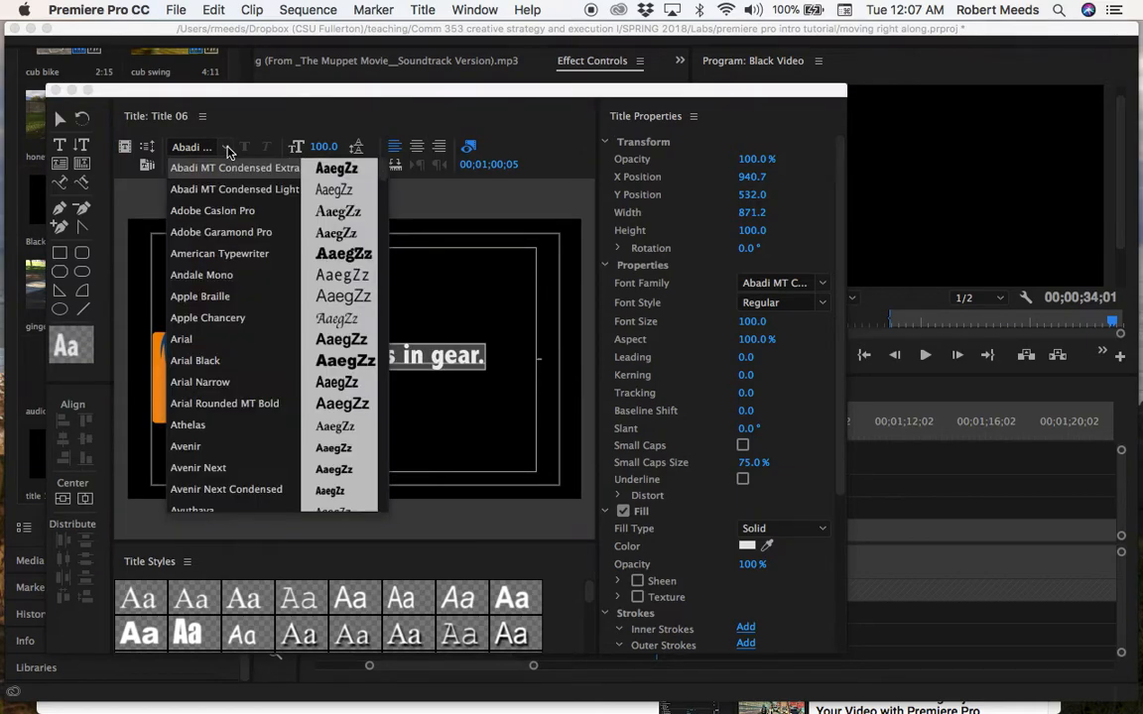
pyautogui.click(203, 406)
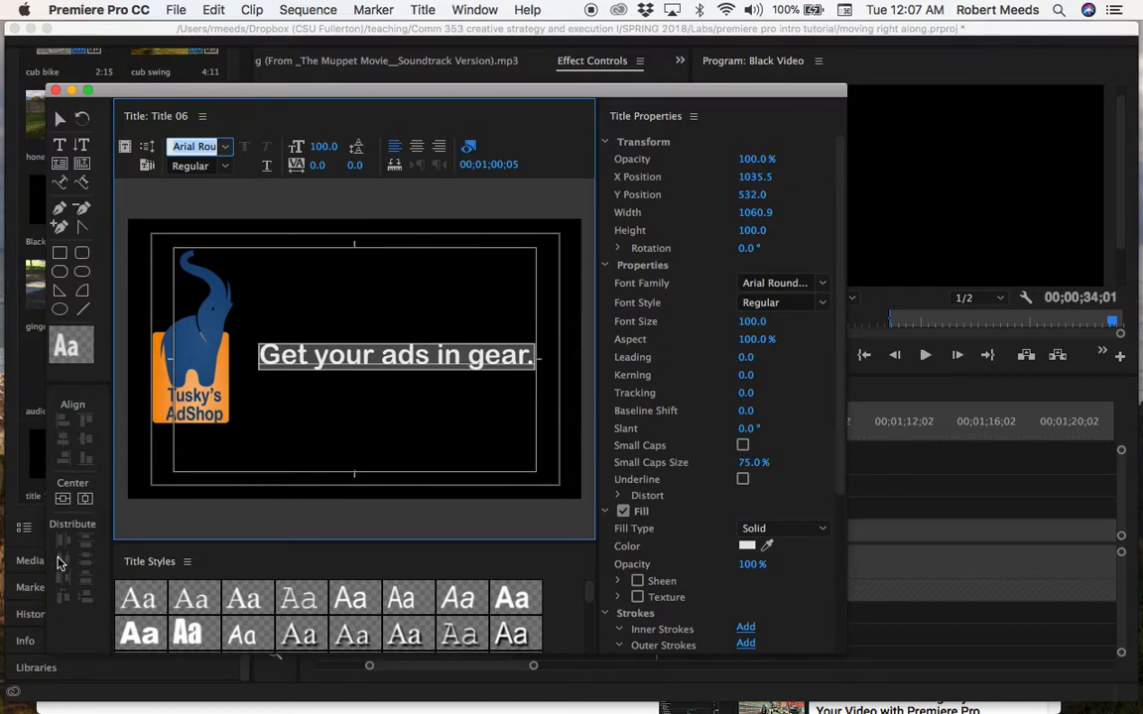
# Lower the tagline by setting its Y position to 580 and then refining it to 620.
pyautogui.click(754, 196)
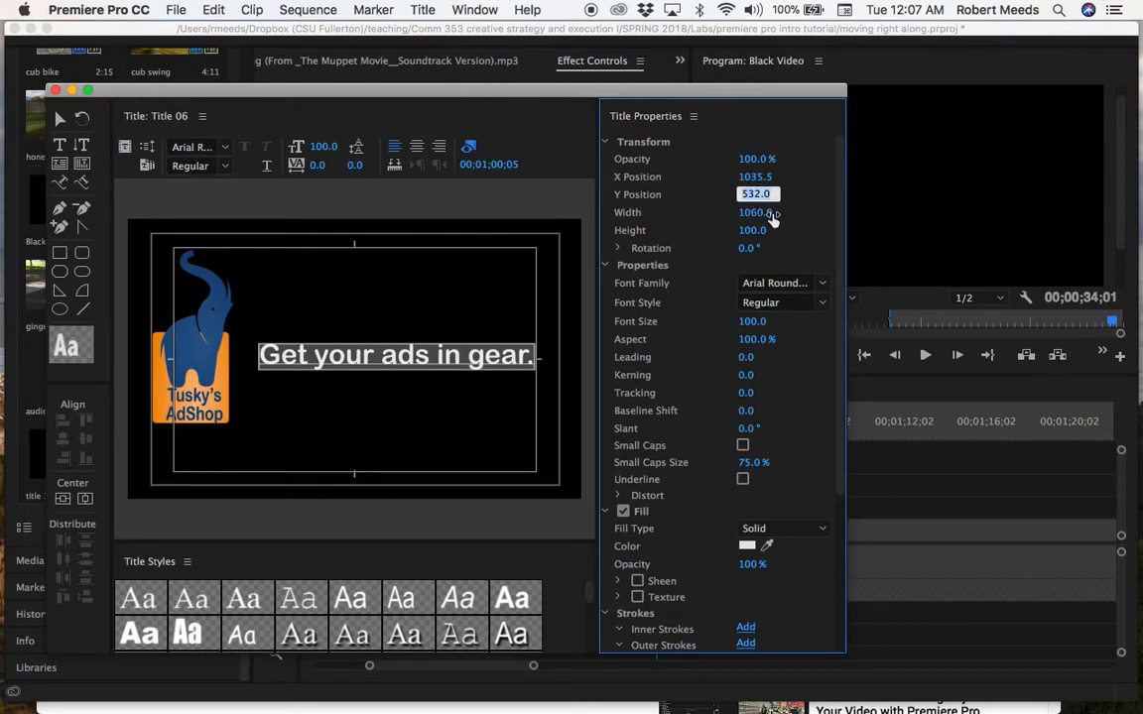
pyautogui.write('580')
pyautogui.press('Return')
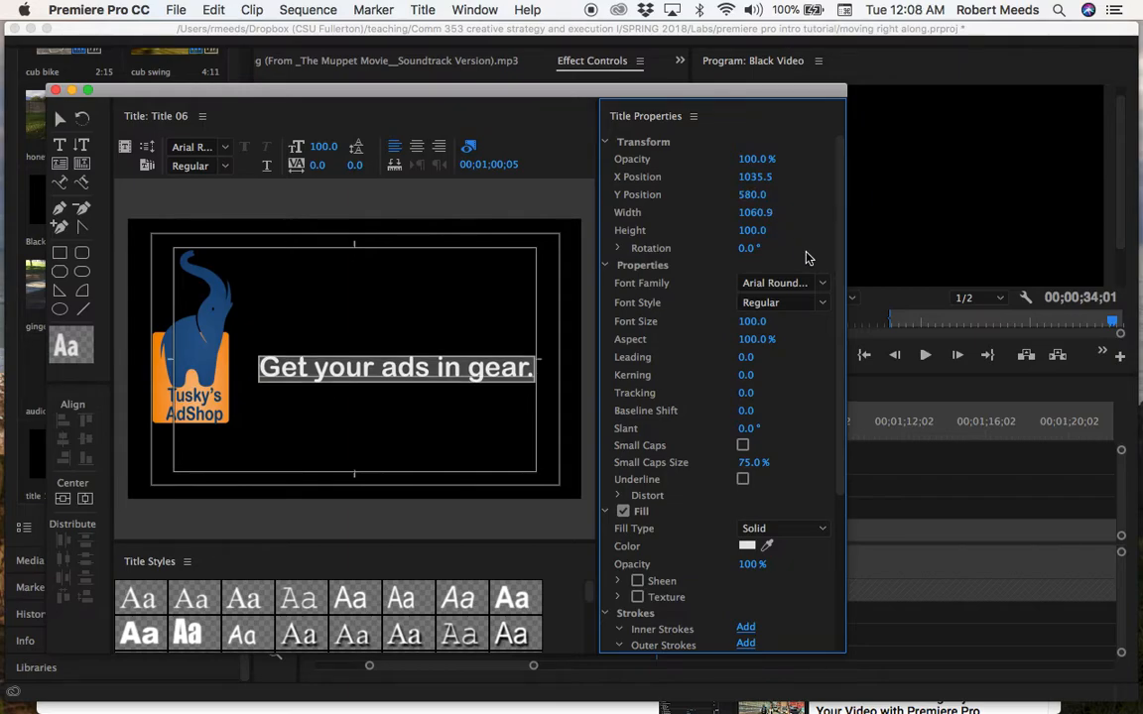
pyautogui.click(756, 195)
pyautogui.write('620')
pyautogui.press('Return')
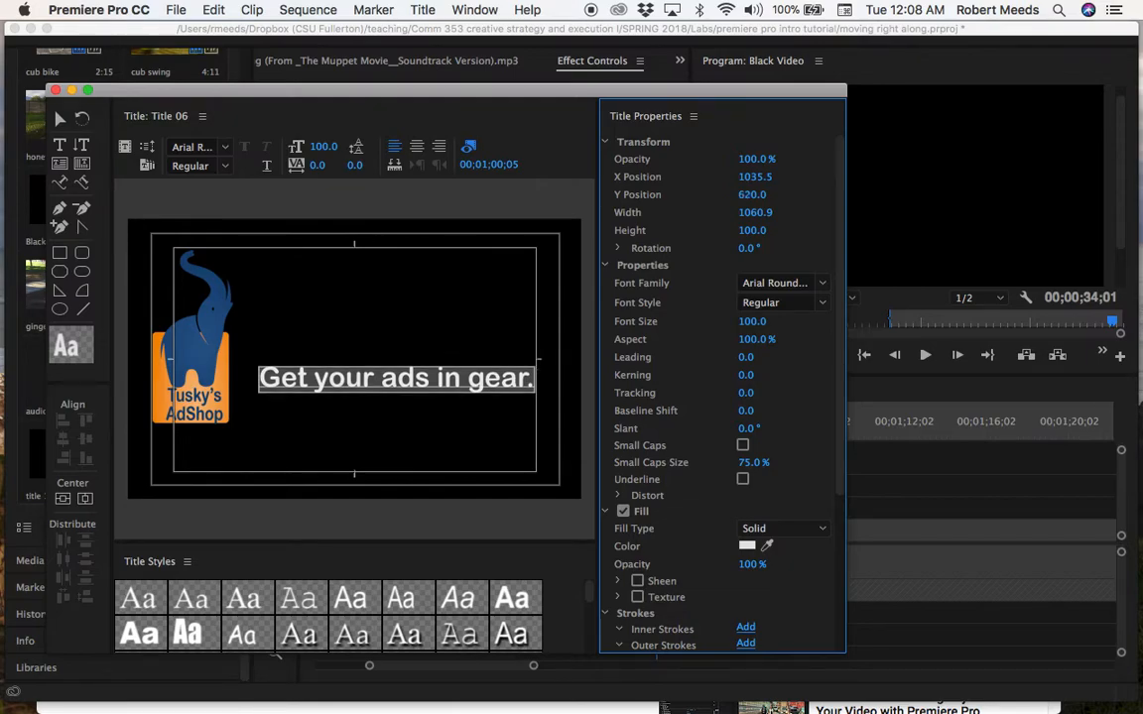
# Set the tagline's X position to 900, refine it to 1000, and close the title editor.
pyautogui.click(753, 177)
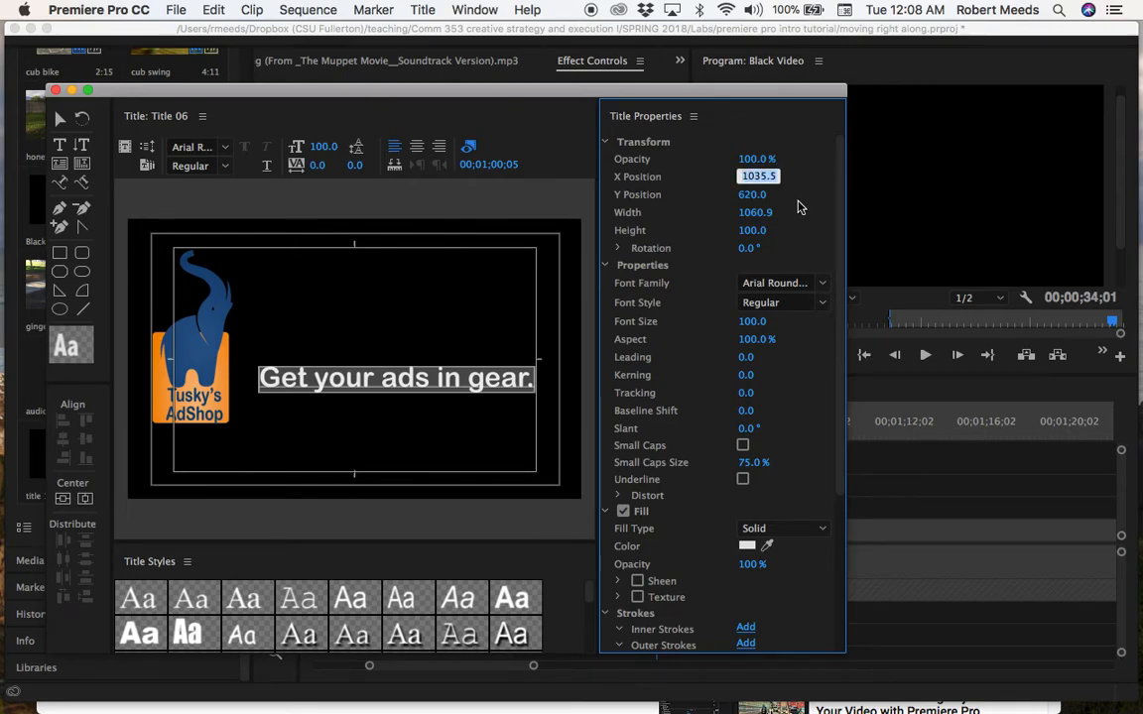
pyautogui.write('900')
pyautogui.press('Return')
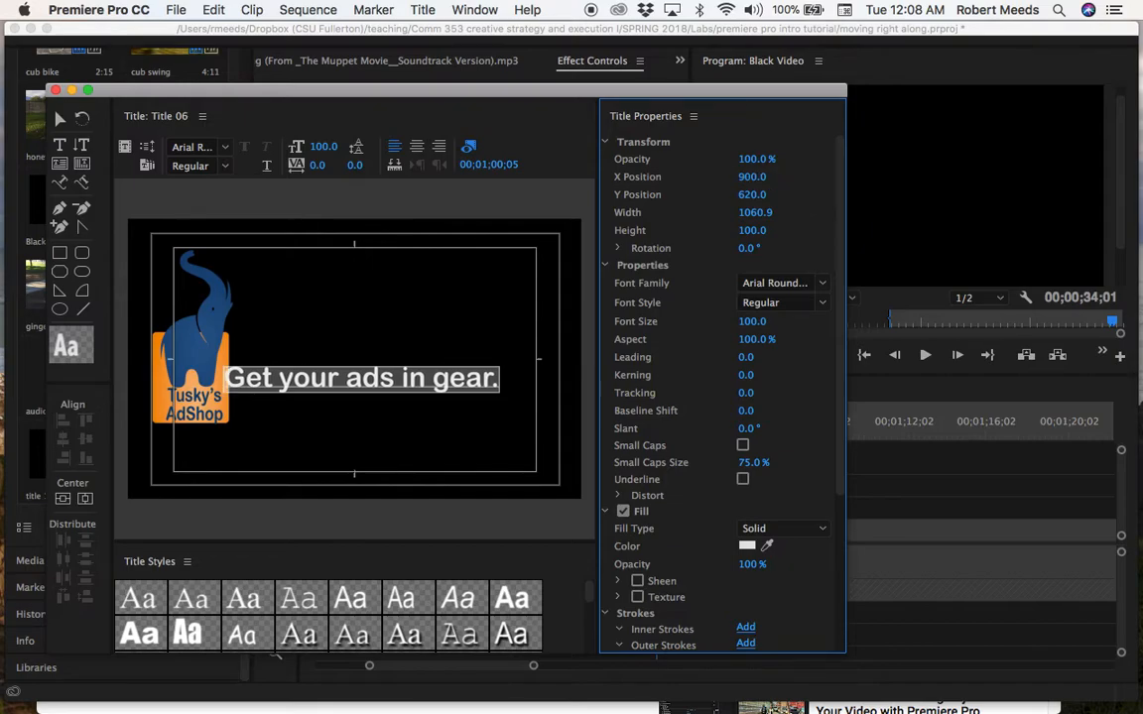
pyautogui.click(754, 177)
pyautogui.write('1')
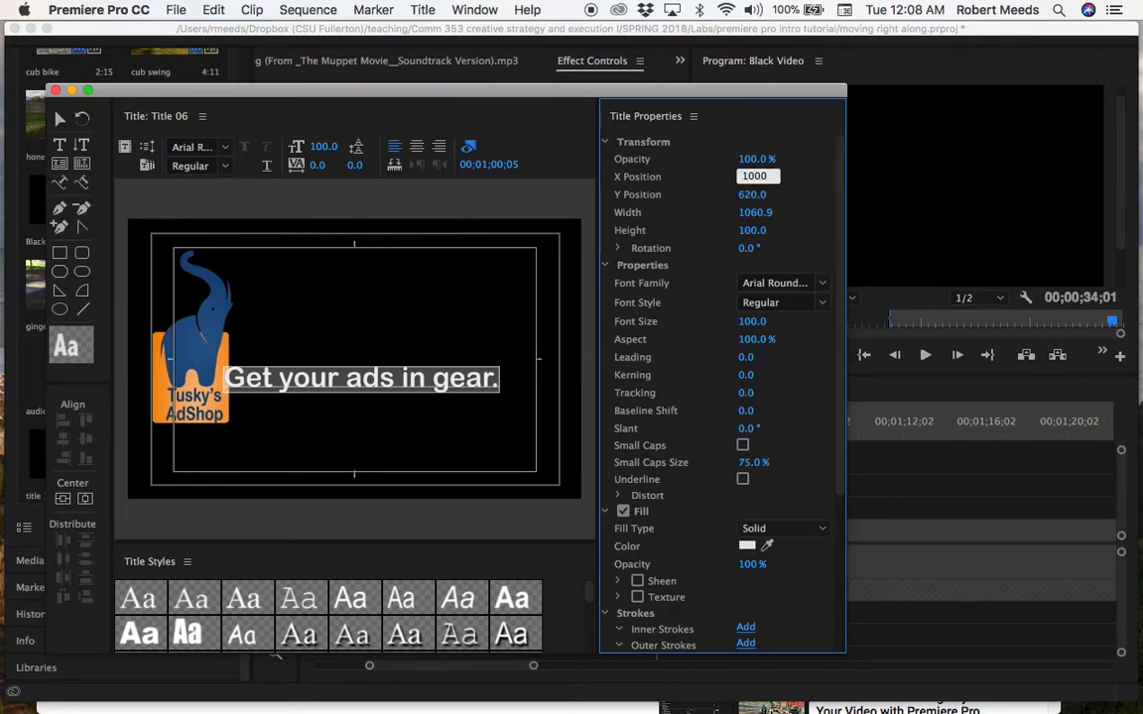
pyautogui.press('Return')
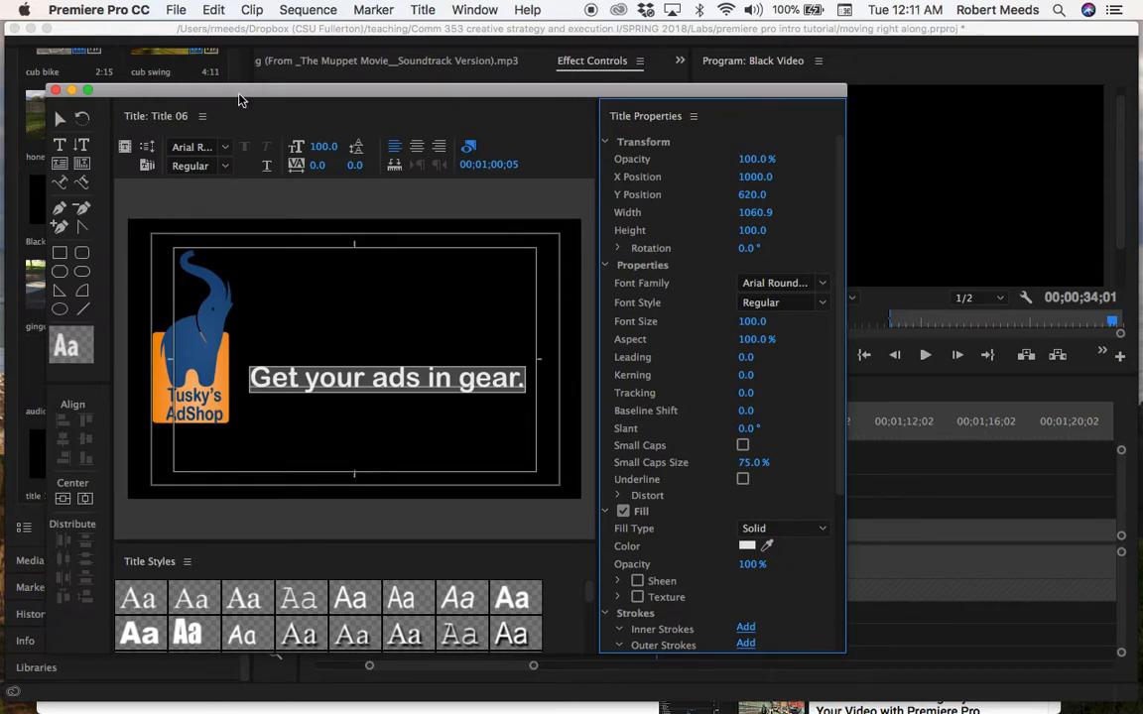
pyautogui.click(55, 90)
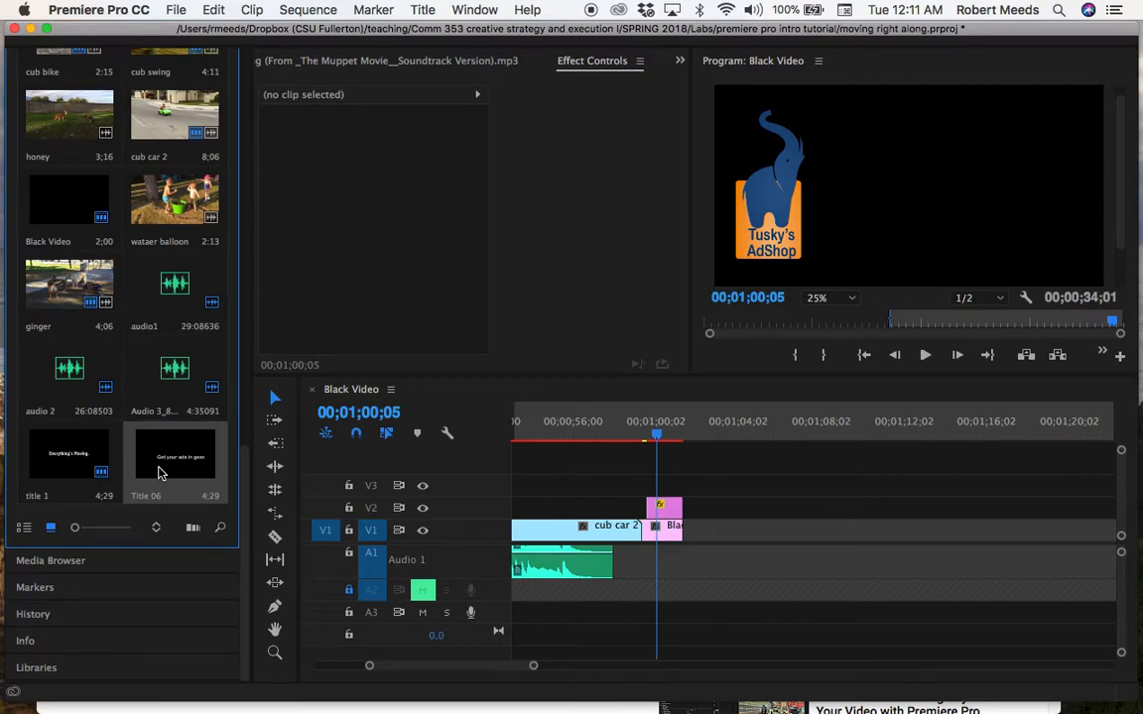
# Place Title 06 on track V3 at the playhead and trim its end to match the logo clip below.
pyautogui.moveTo(270, 450); pyautogui.dragTo(658, 484)
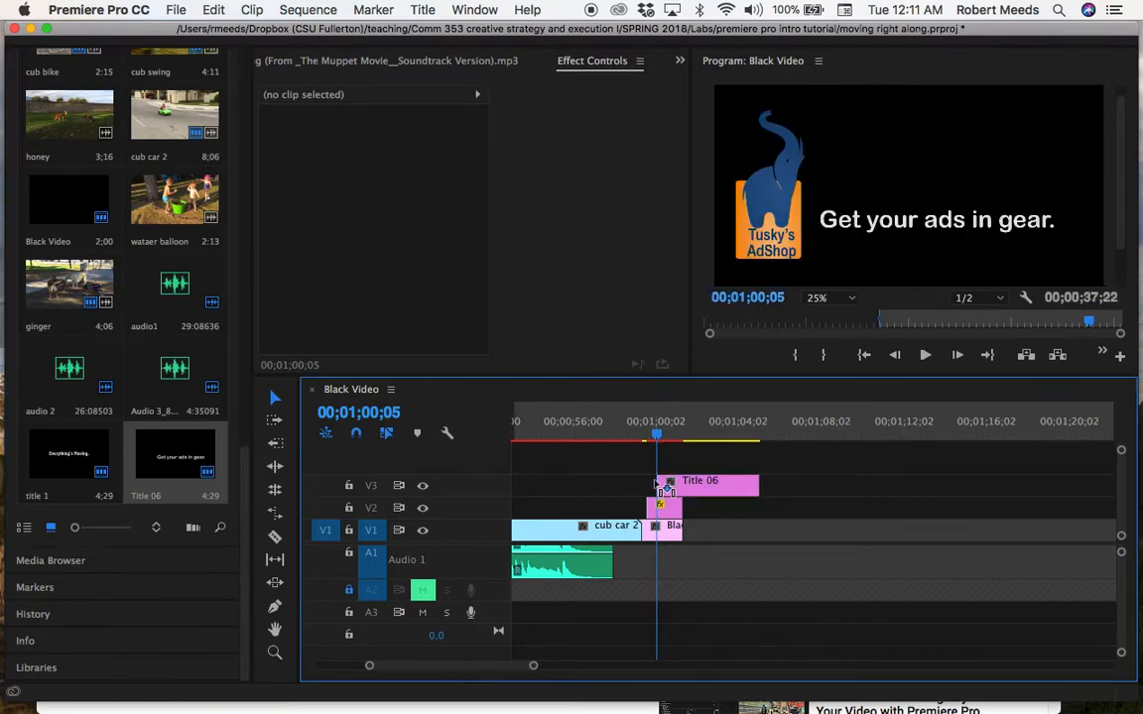
pyautogui.moveTo(756, 486); pyautogui.dragTo(683, 486)
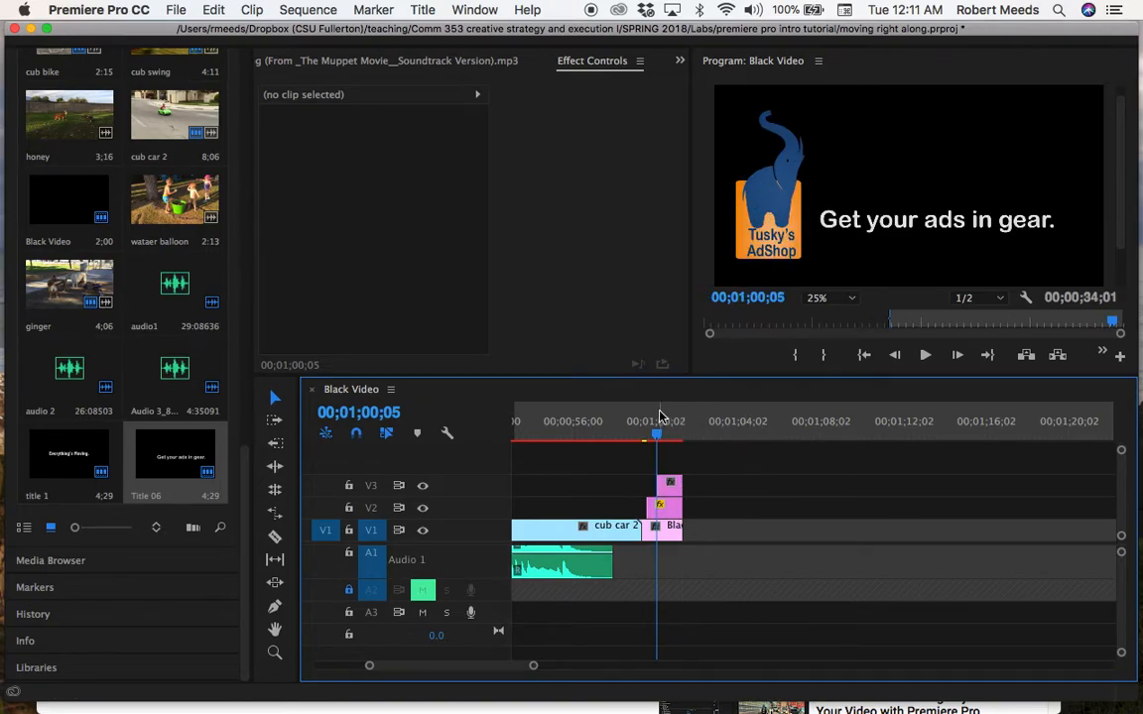
# Preview the closing shot from 00;00;56;22 through the appearance of the logo and tagline.
pyautogui.moveTo(658, 440); pyautogui.dragTo(589, 447)
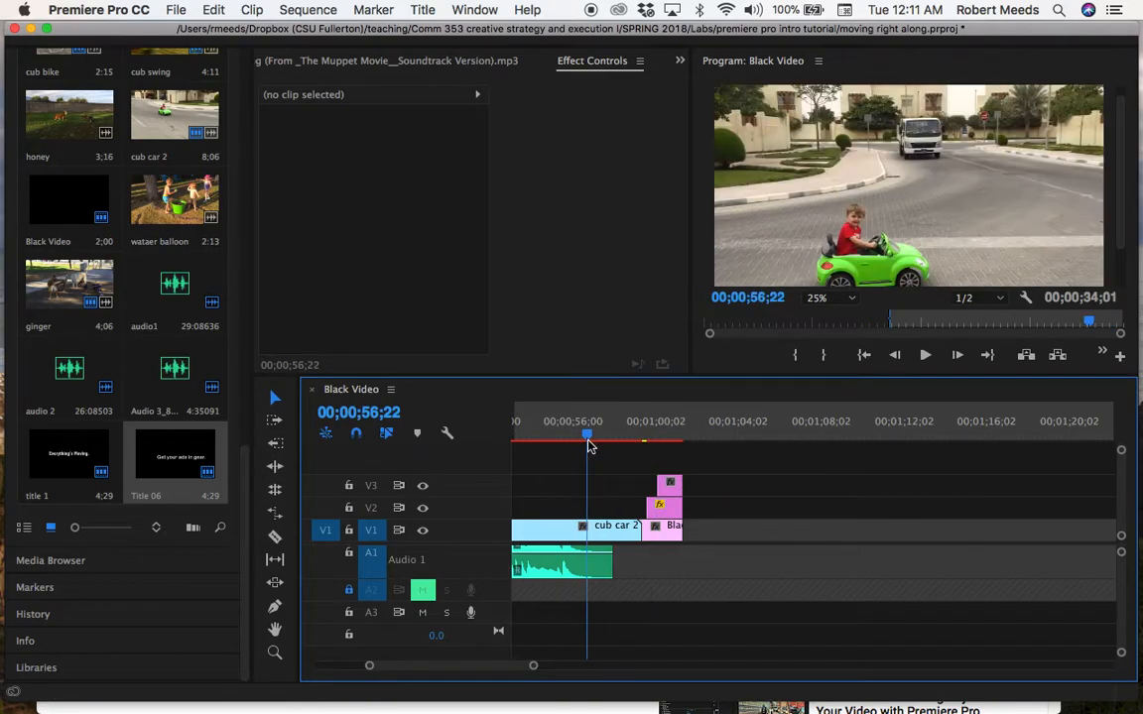
pyautogui.click(924, 354)
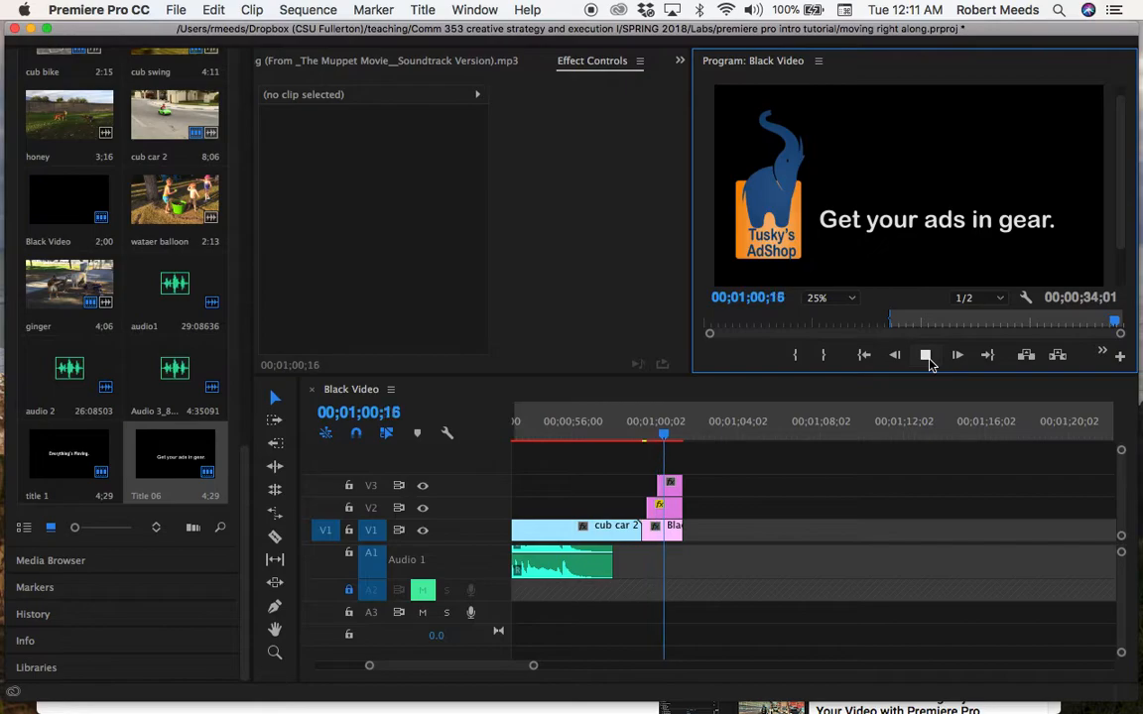
pyautogui.click(925, 355)
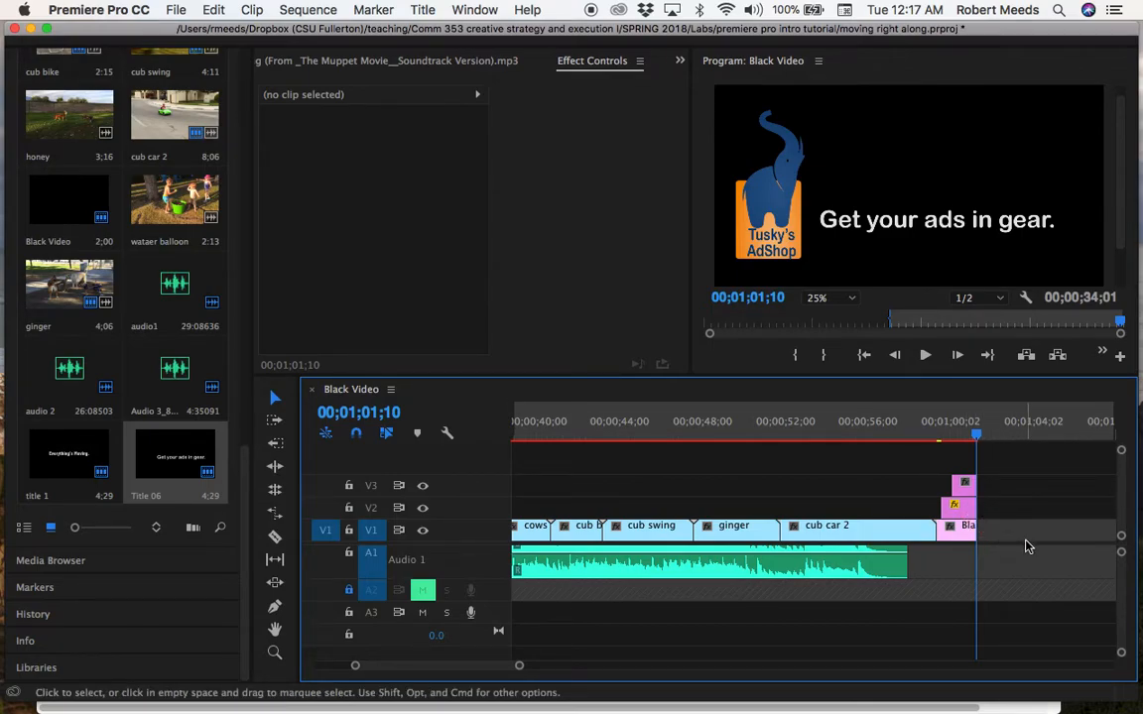
# Play the whole sequence from its beginning and lower the system volume.
pyautogui.press('space')
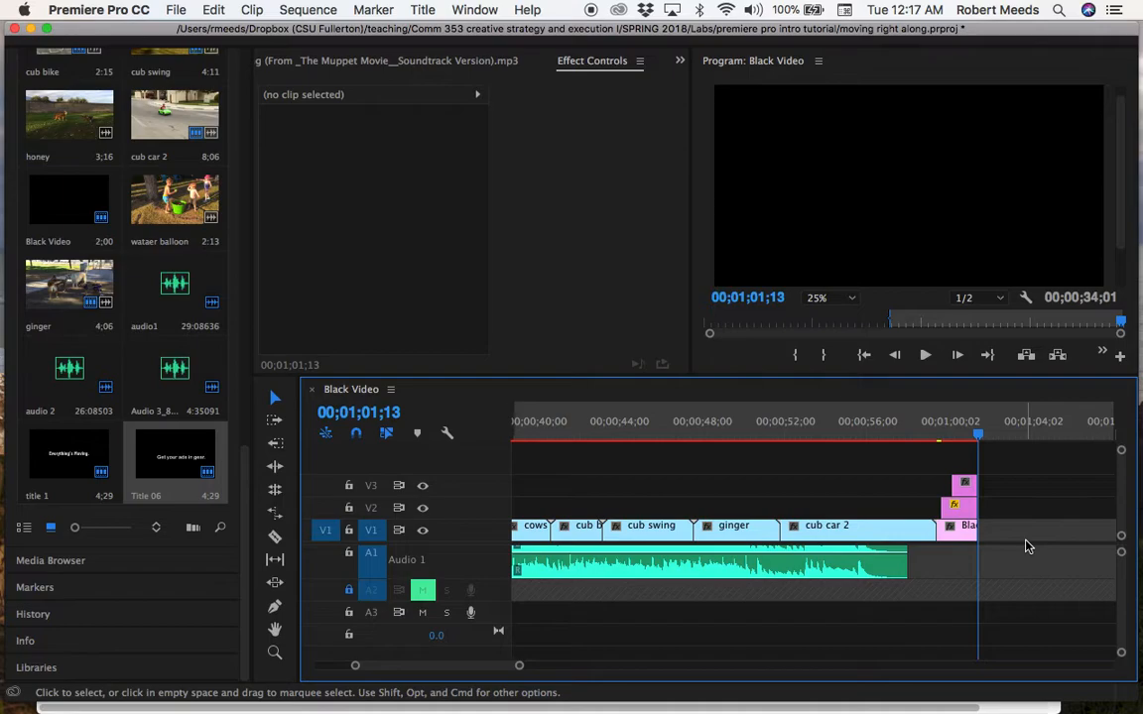
pyautogui.press('space')
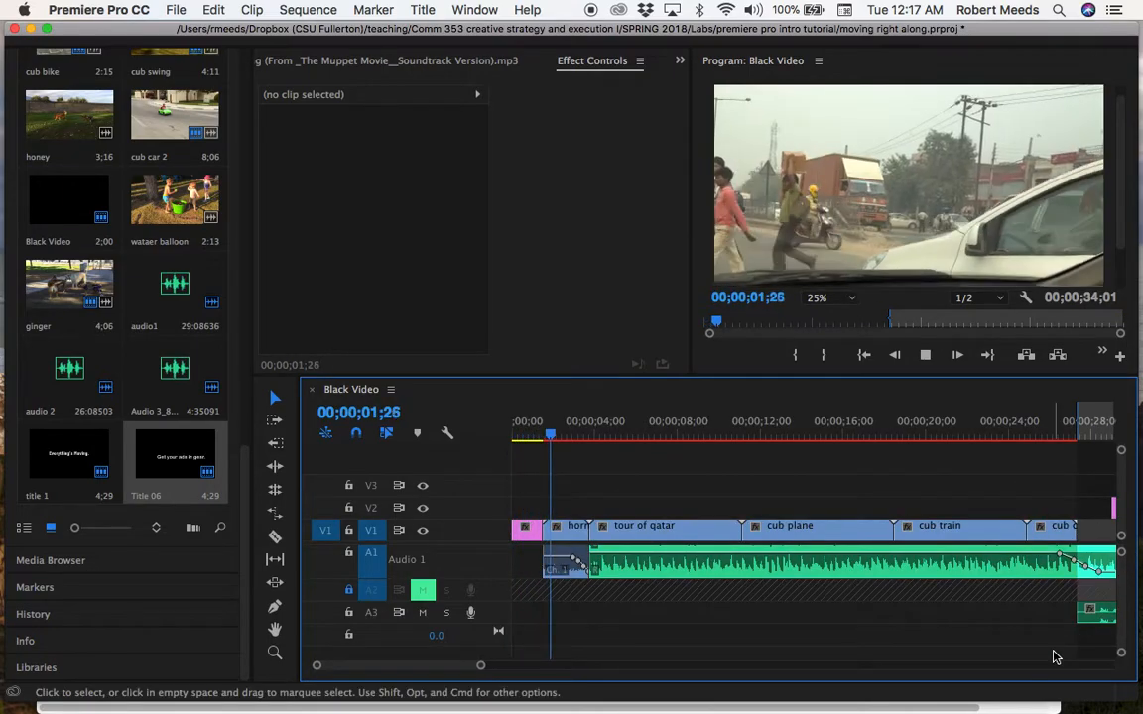
pyautogui.press('XF86AudioLowerVolume')
pyautogui.press('XF86AudioLowerVolume')
pyautogui.press('XF86AudioLowerVolume')
pyautogui.press('XF86AudioLowerVolume')
pyautogui.press('XF86AudioLowerVolume')
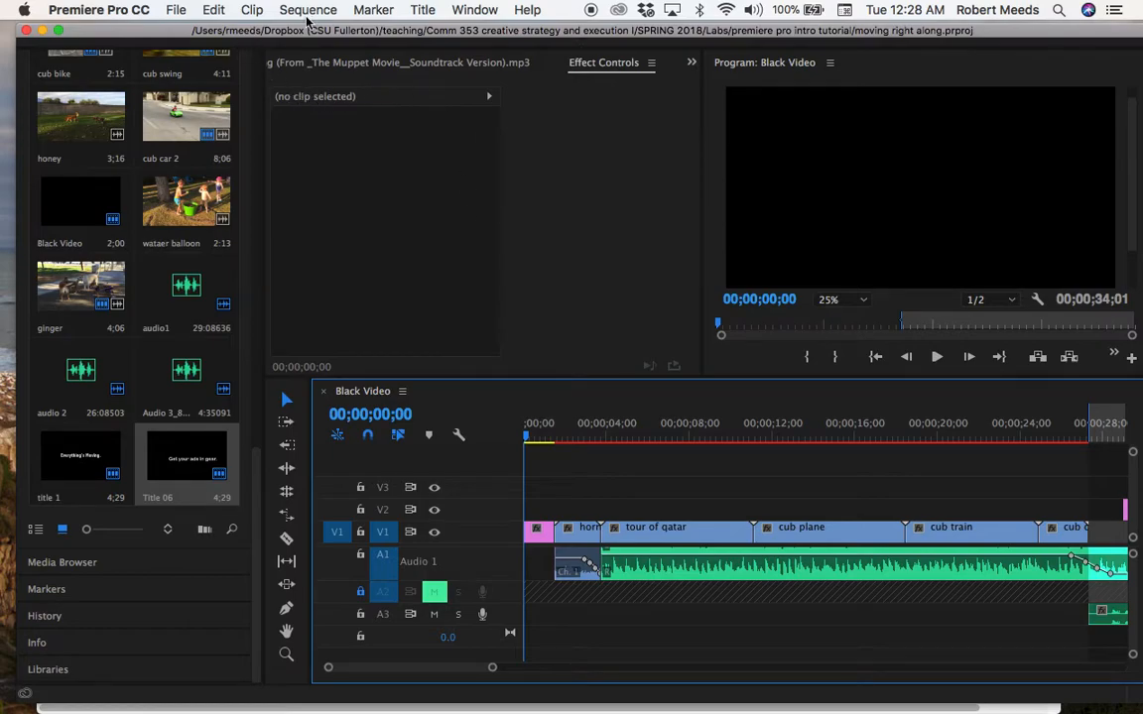
# Save the project and open the media export settings for the sequence.
pyautogui.click(177, 12)
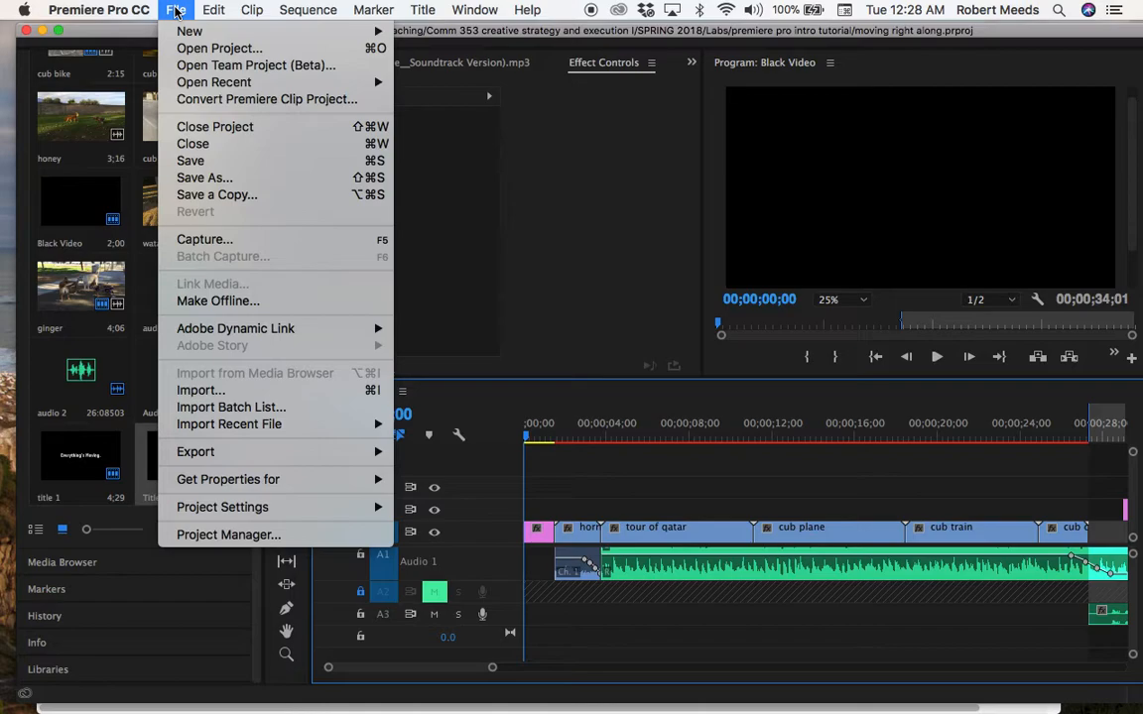
pyautogui.click(211, 164)
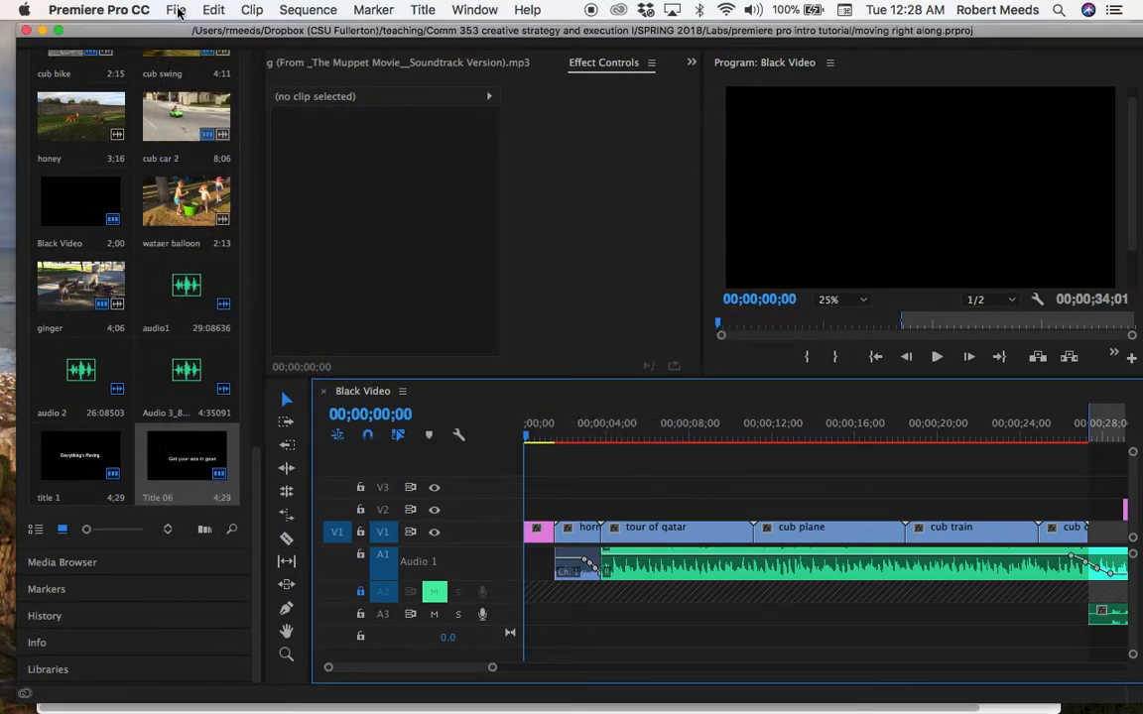
pyautogui.click(176, 10)
pyautogui.click(177, 10)
pyautogui.click(177, 10)
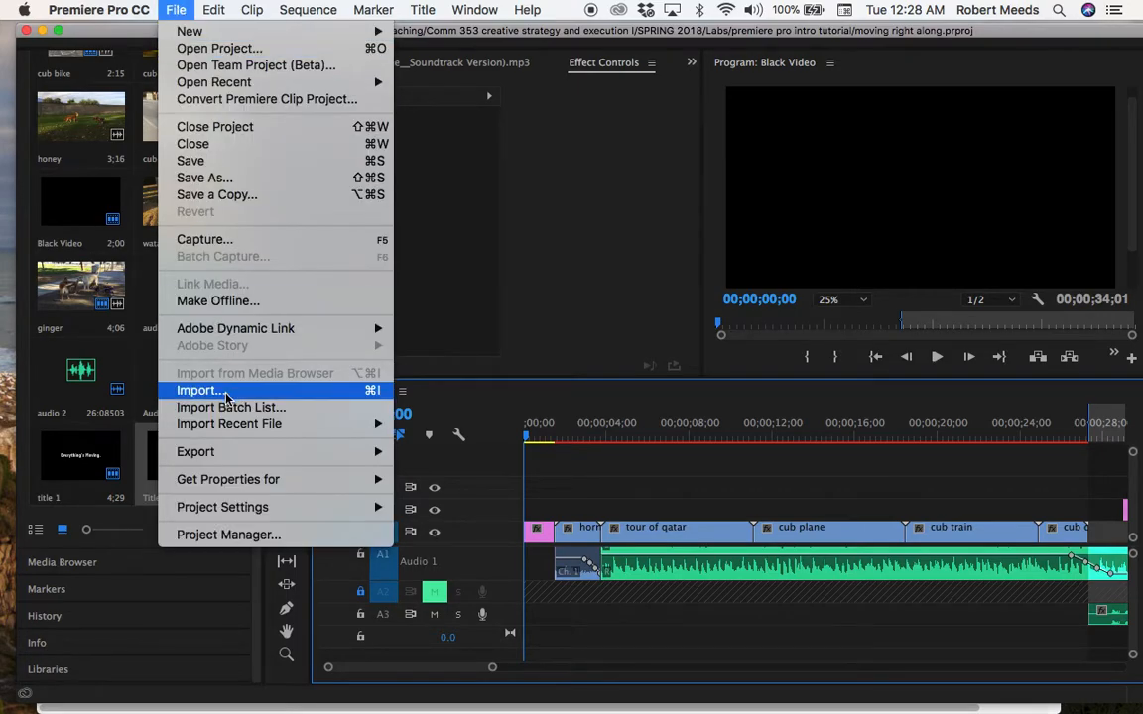
pyautogui.moveTo(216, 454)
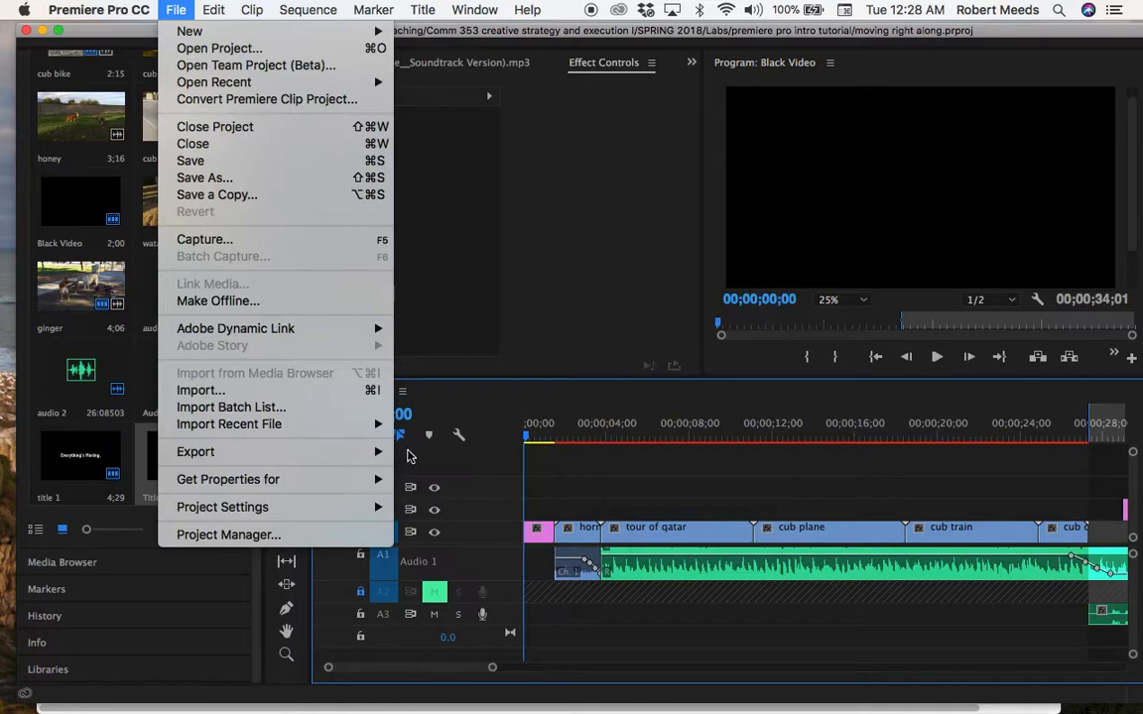
pyautogui.click(424, 453)
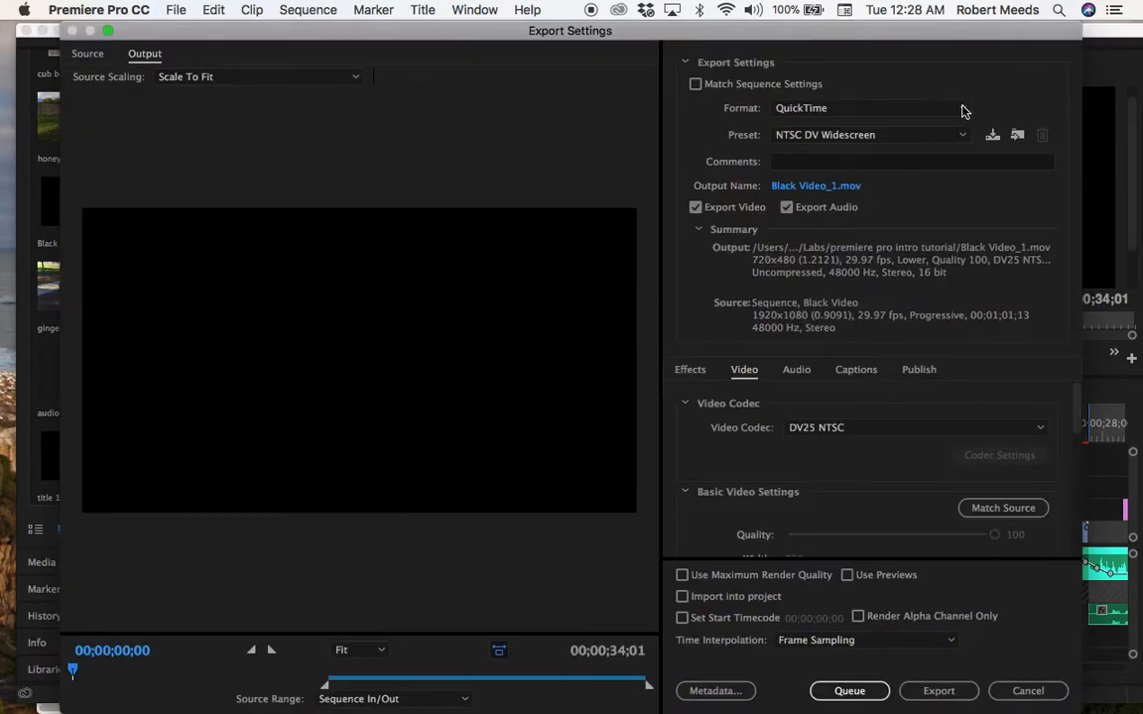
# Review the available export formats and keep QuickTime.
pyautogui.click(963, 112)
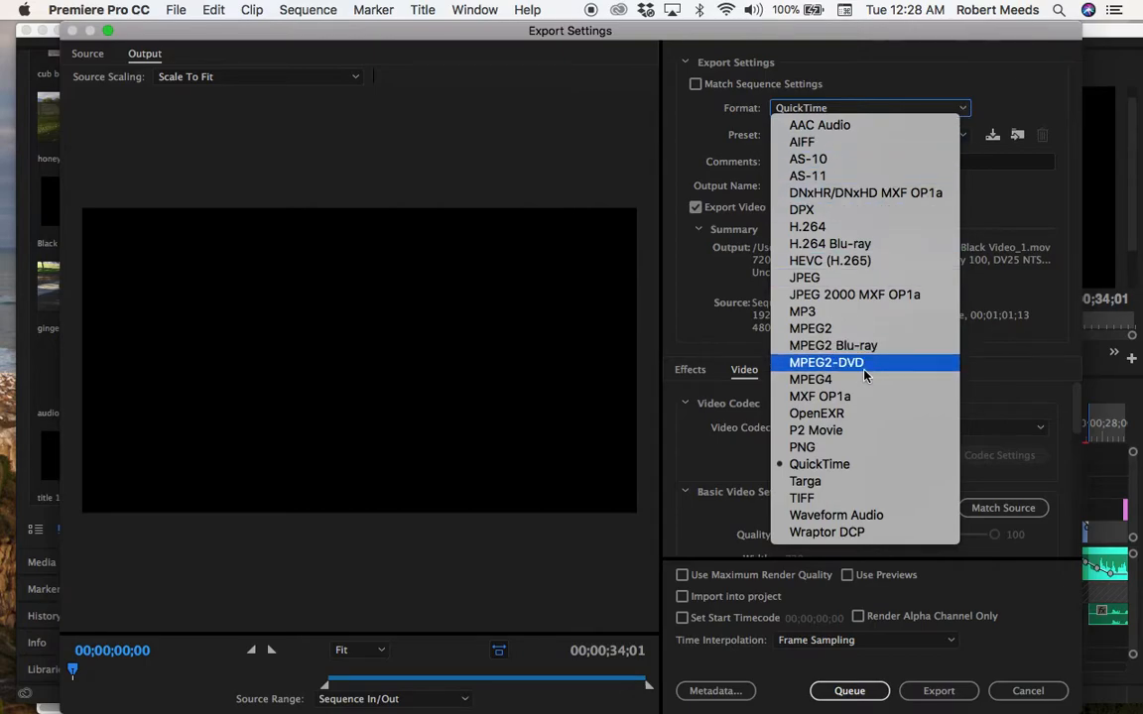
pyautogui.click(847, 99)
pyautogui.click(840, 108)
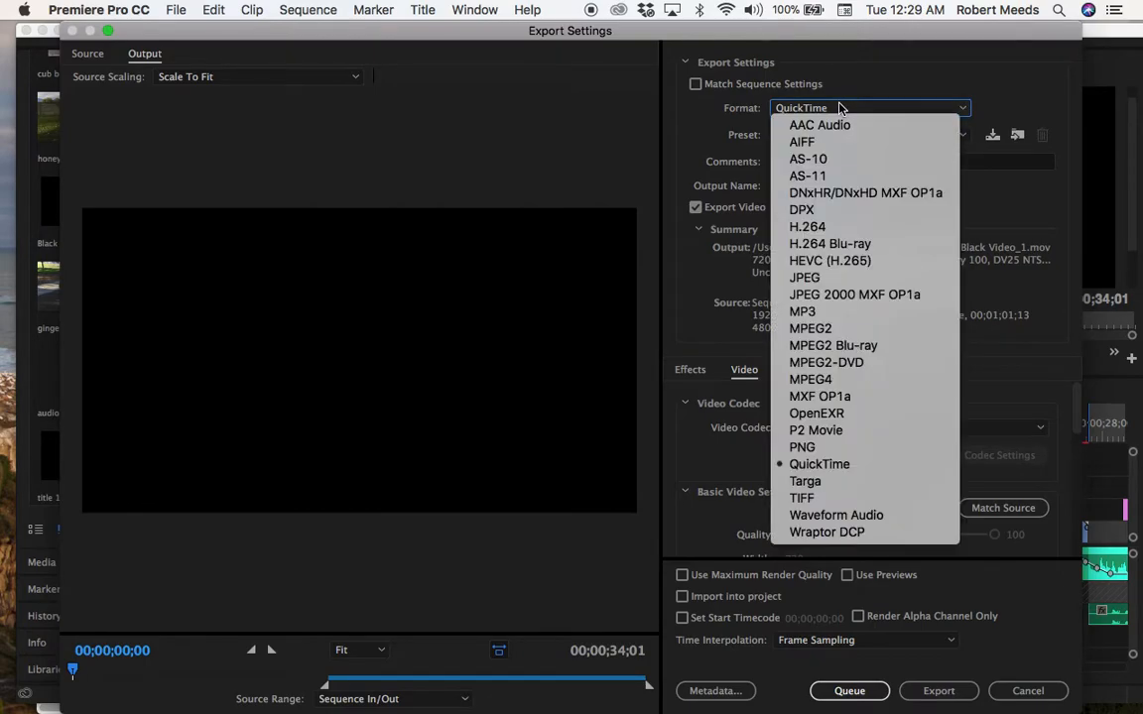
pyautogui.click(840, 108)
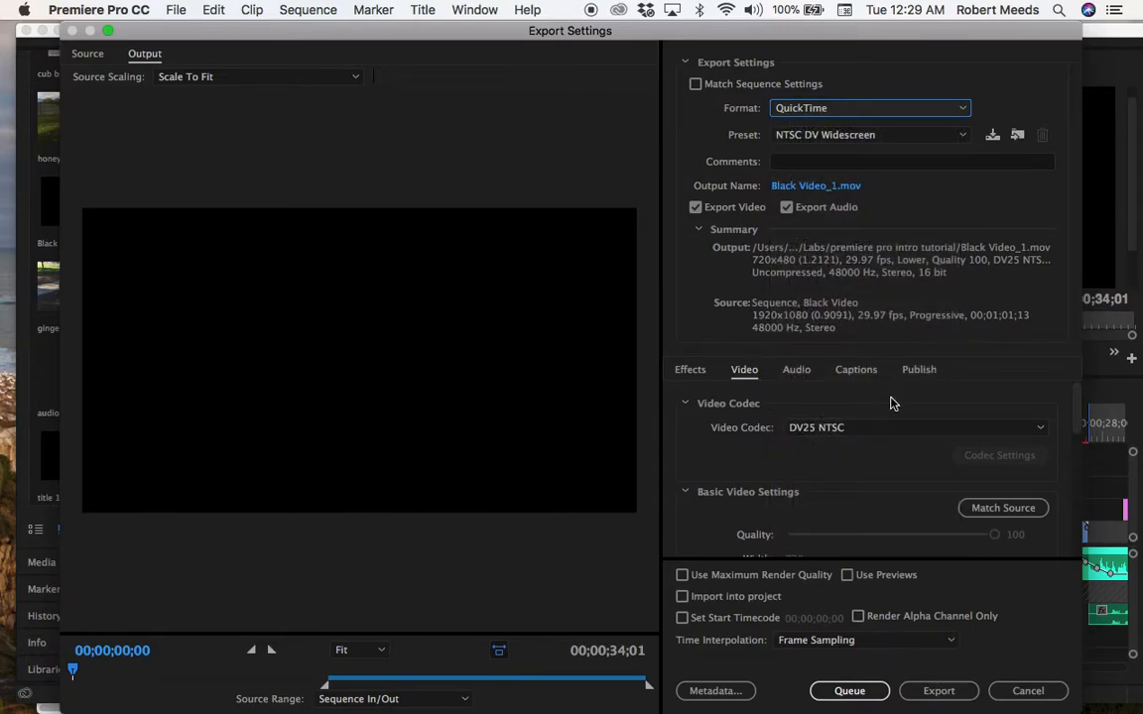
# Name the output file "premiere pro spec video" and save it in the premiere pro intro tutorial folder.
pyautogui.click(805, 186)
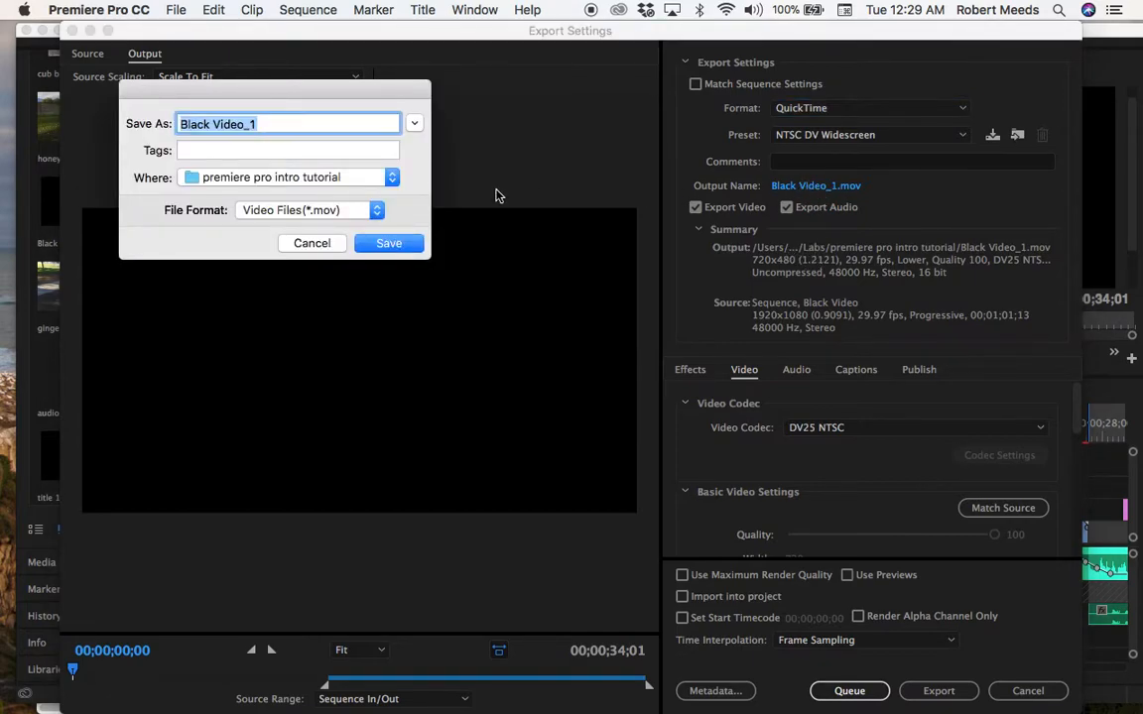
pyautogui.write('pre')
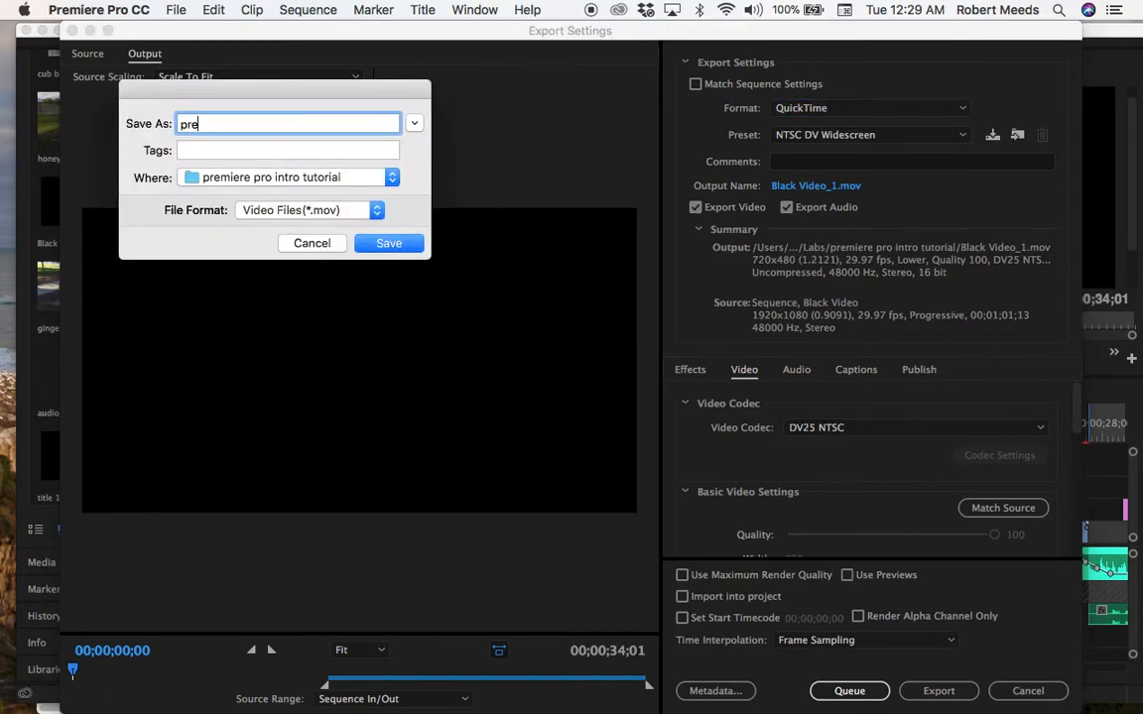
pyautogui.write('miere pro se')
pyautogui.write('ec video')
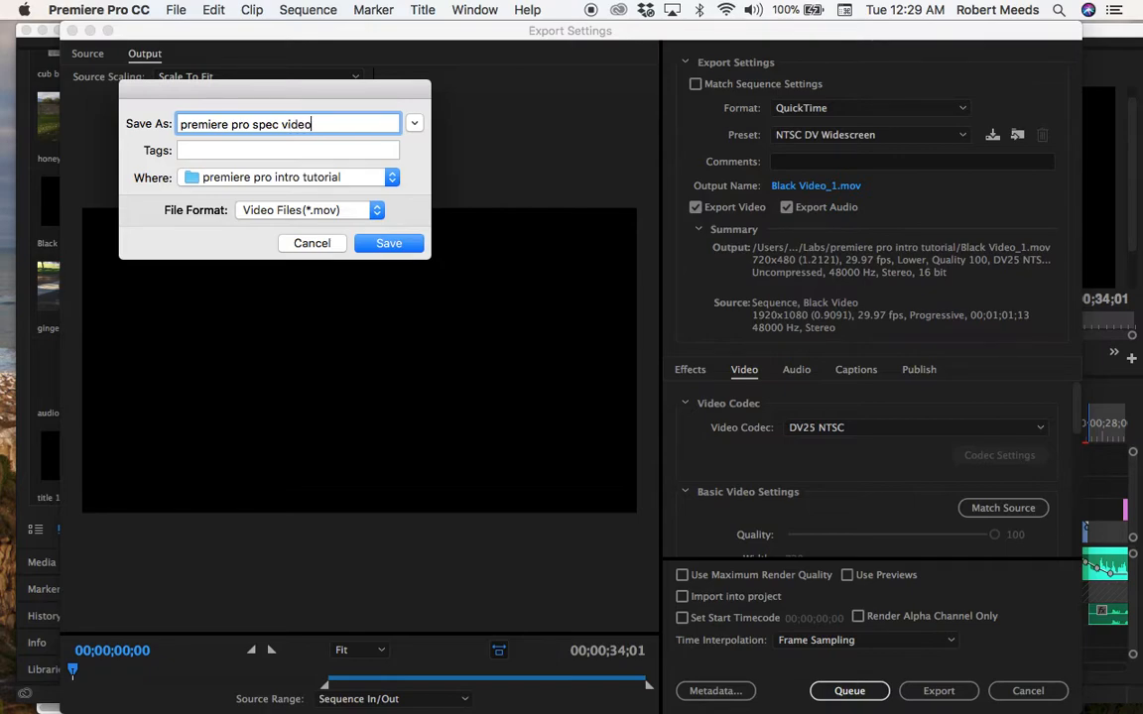
pyautogui.click(390, 244)
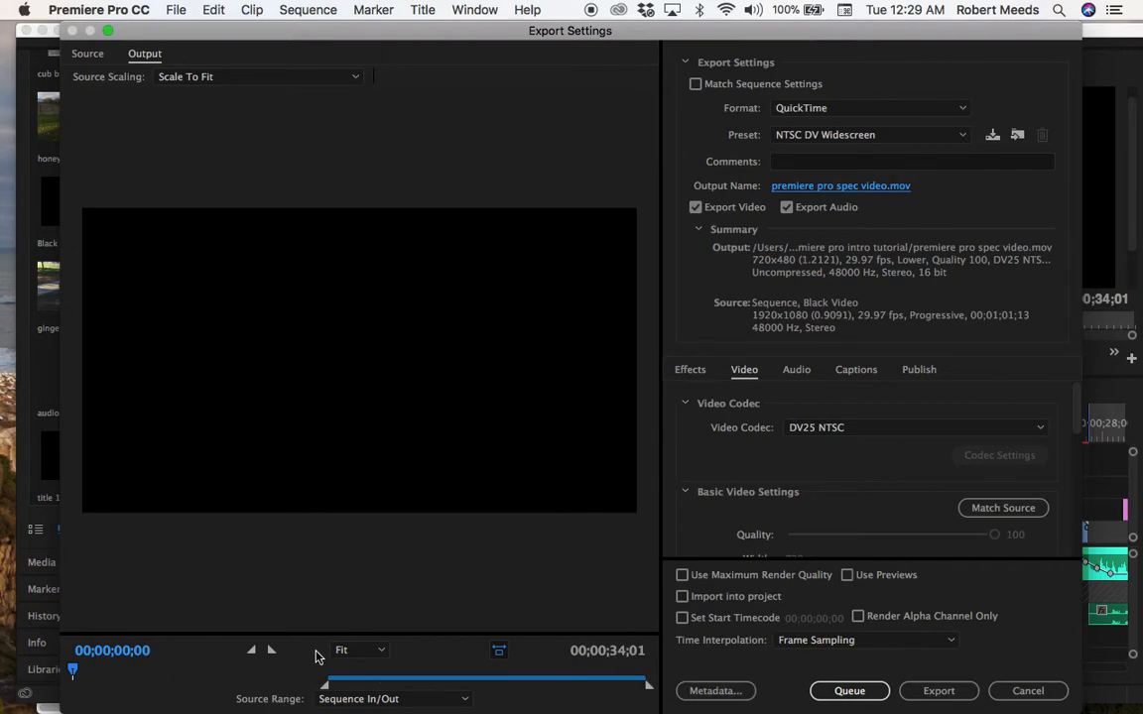
# Extend the export range back to the start of the sequence and export the video.
pyautogui.moveTo(327, 685); pyautogui.dragTo(59, 698)
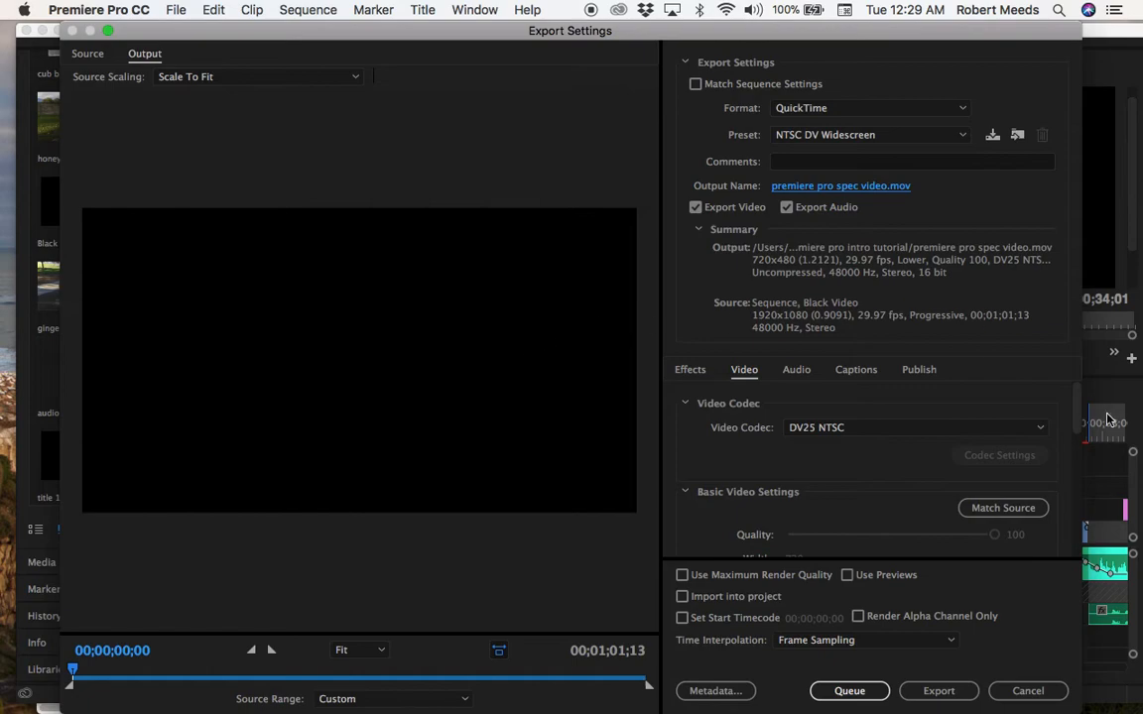
pyautogui.click(939, 692)
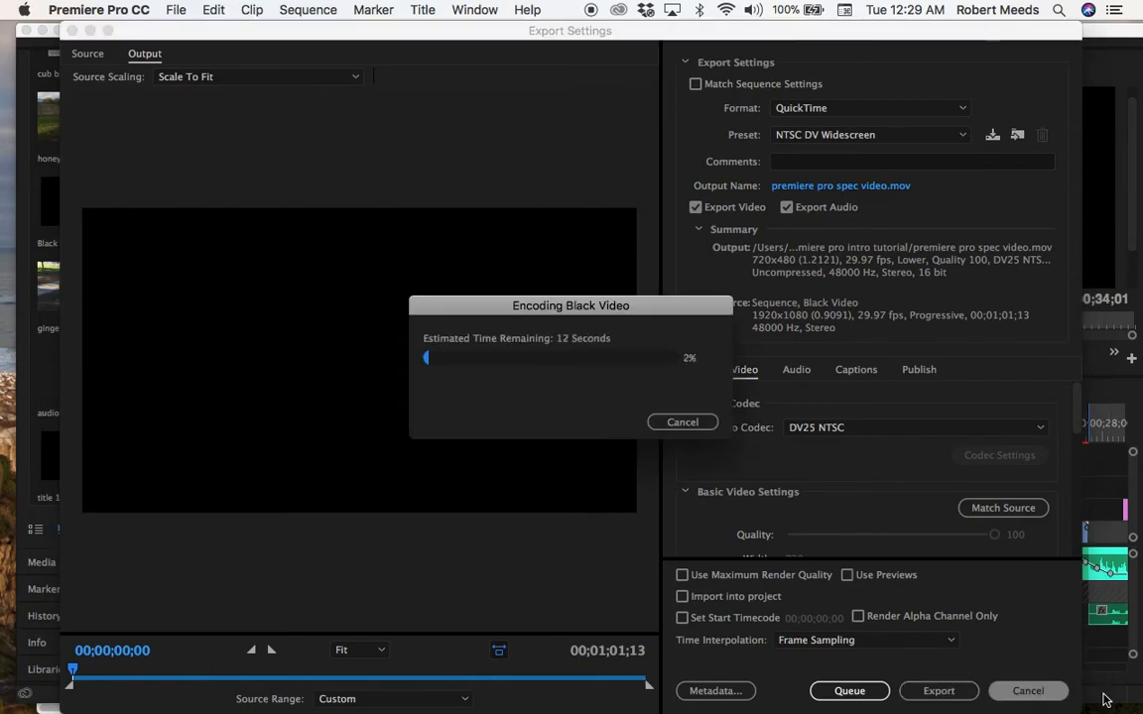